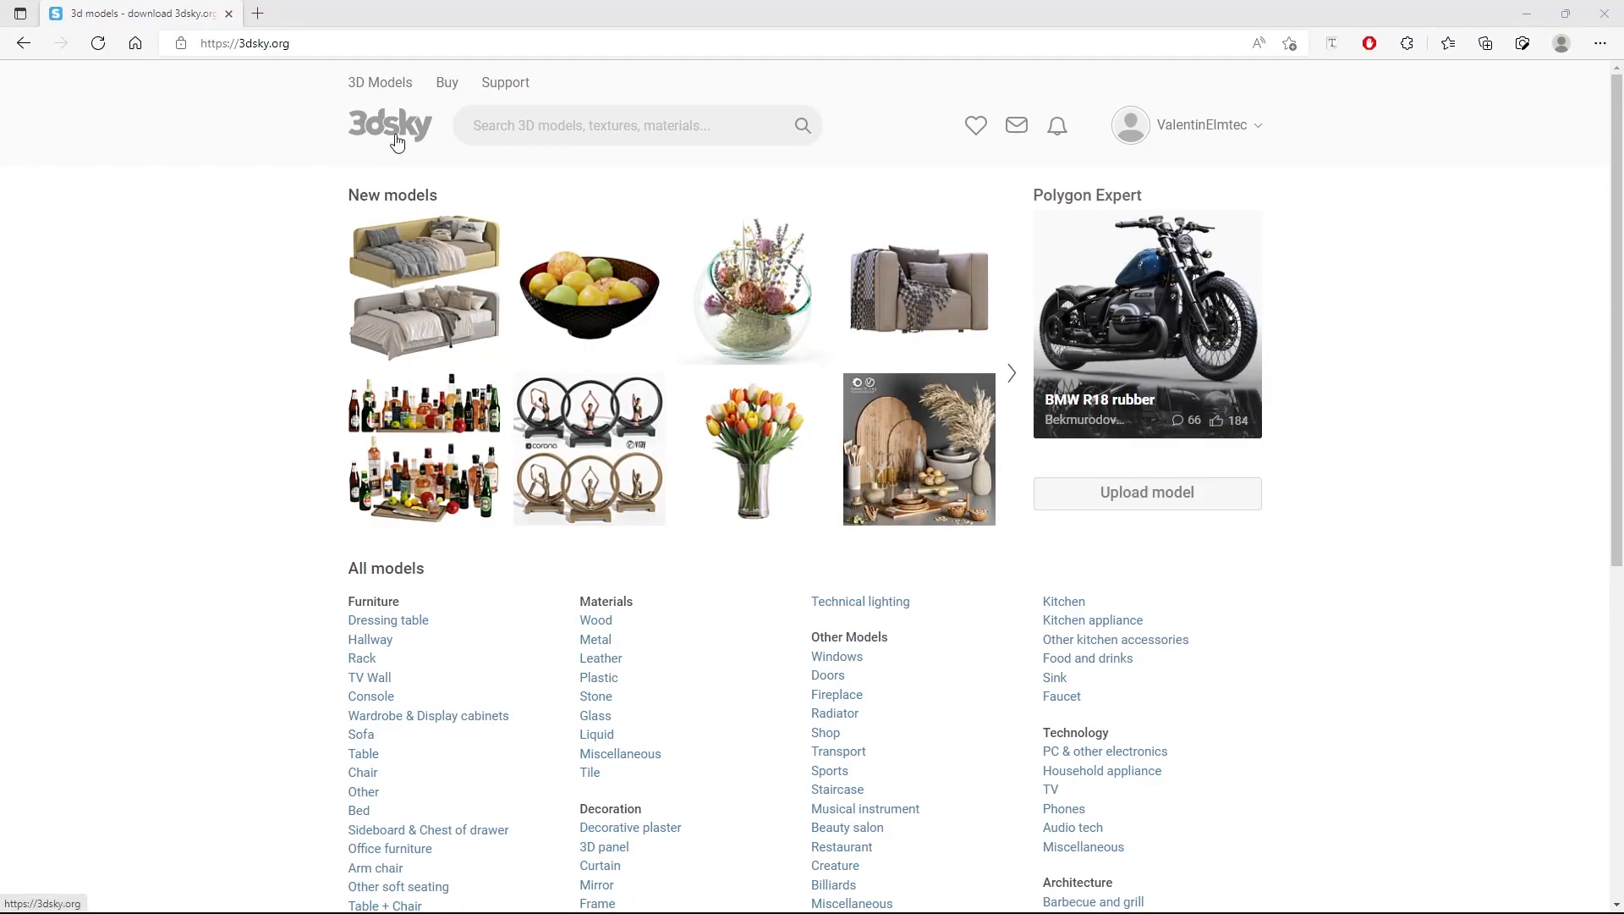
- Open the 3D models catalogue and filter it to free models
click(369, 81)
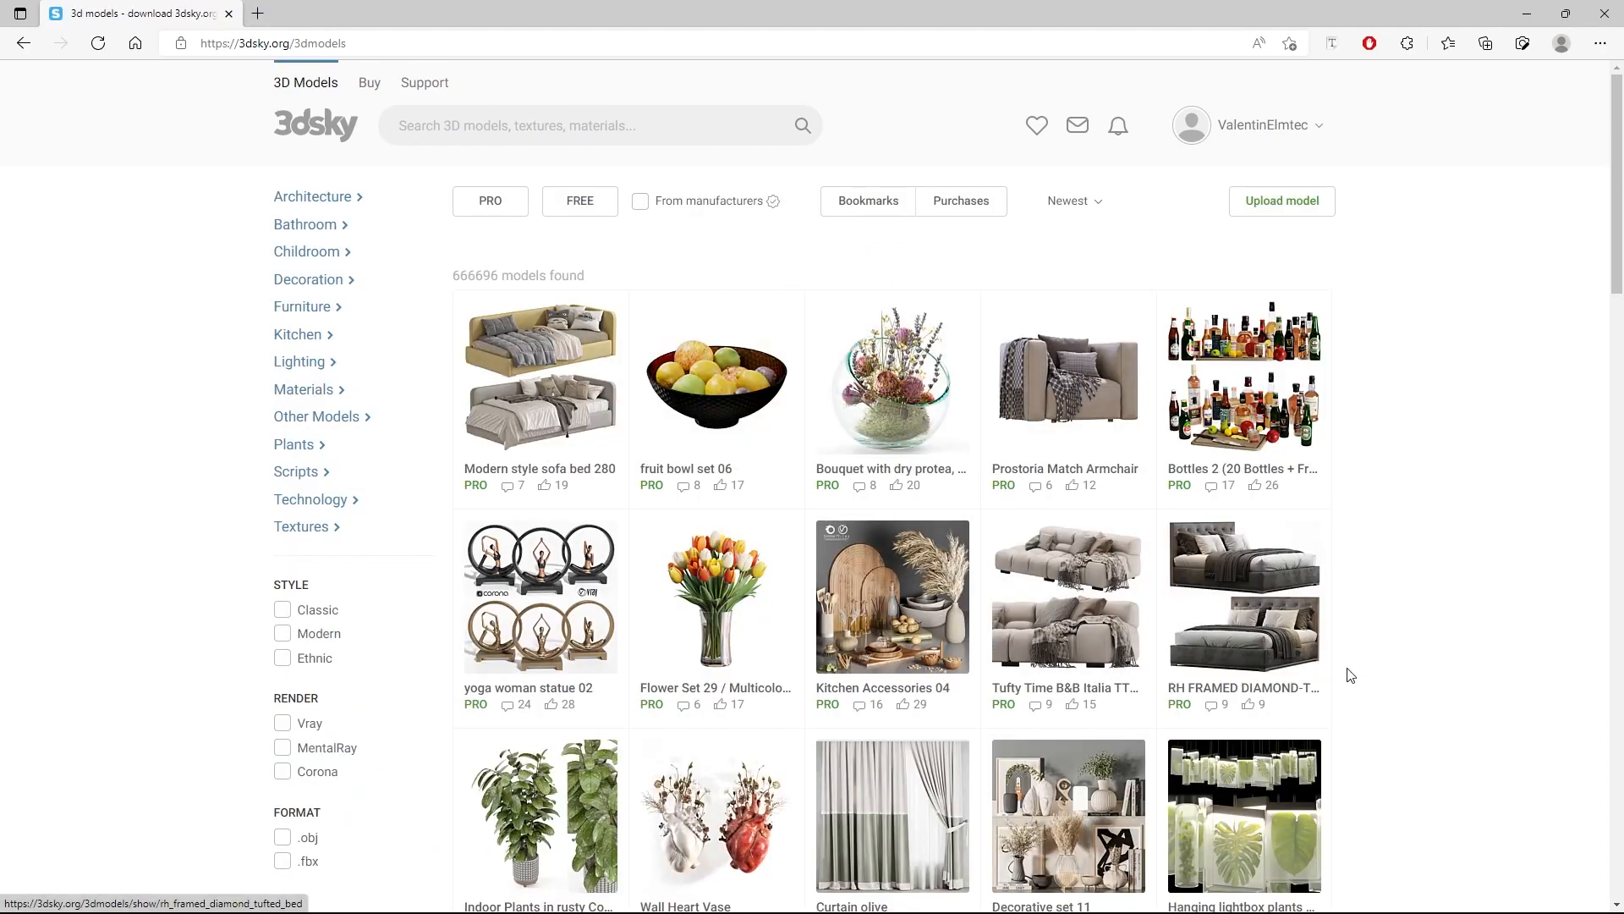
scroll(1432, 635, down, 5)
scroll(1432, 630, up, 5)
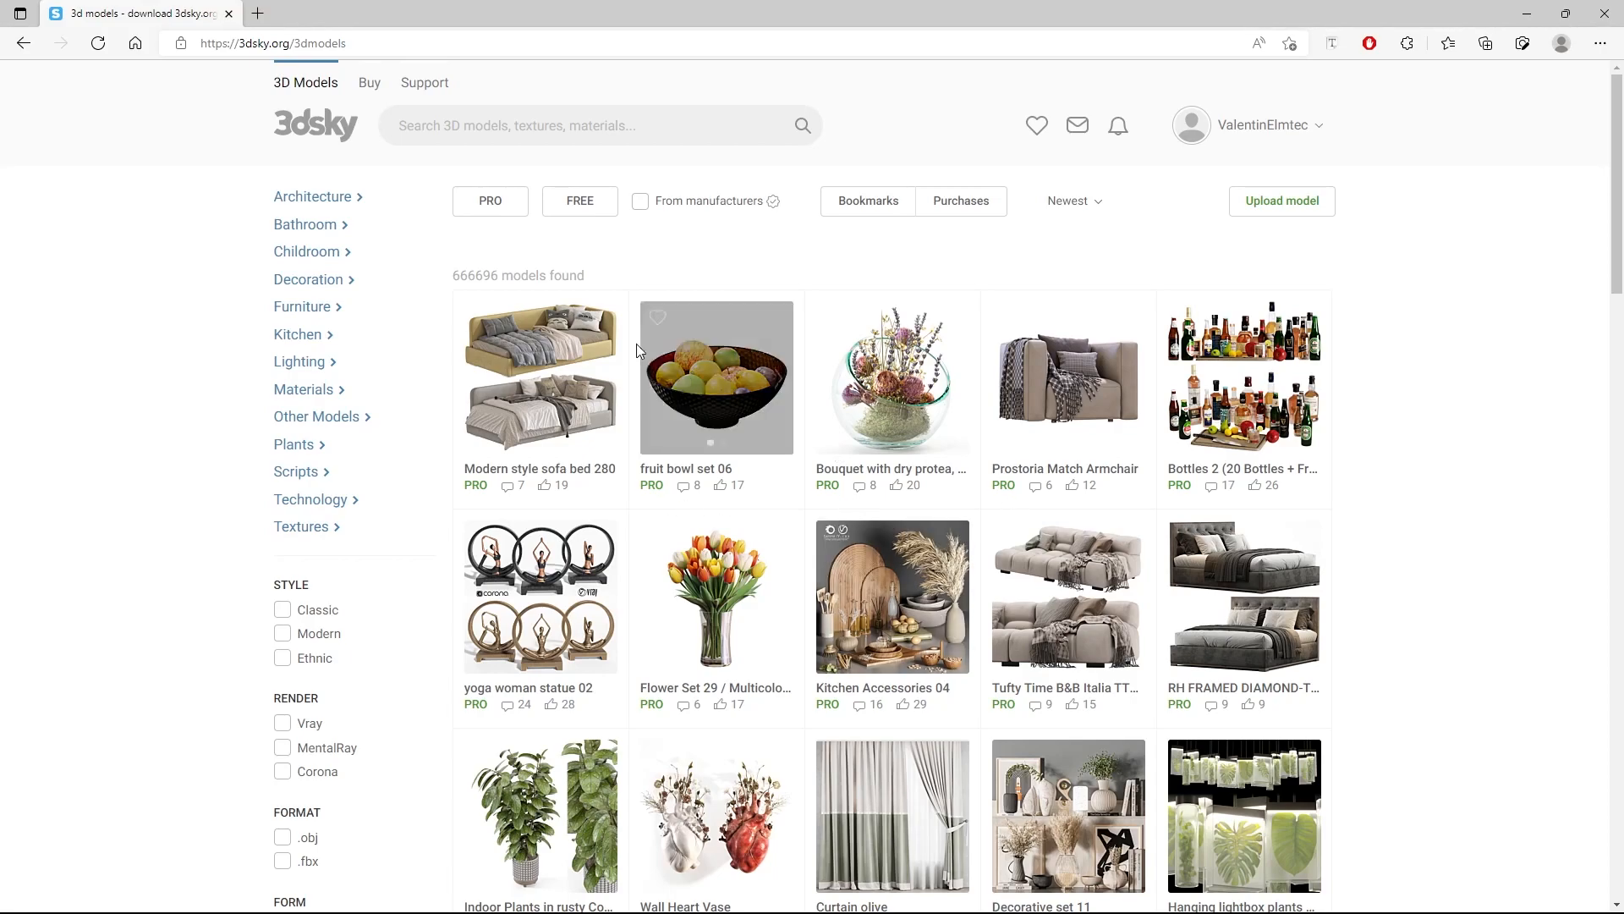
click(602, 210)
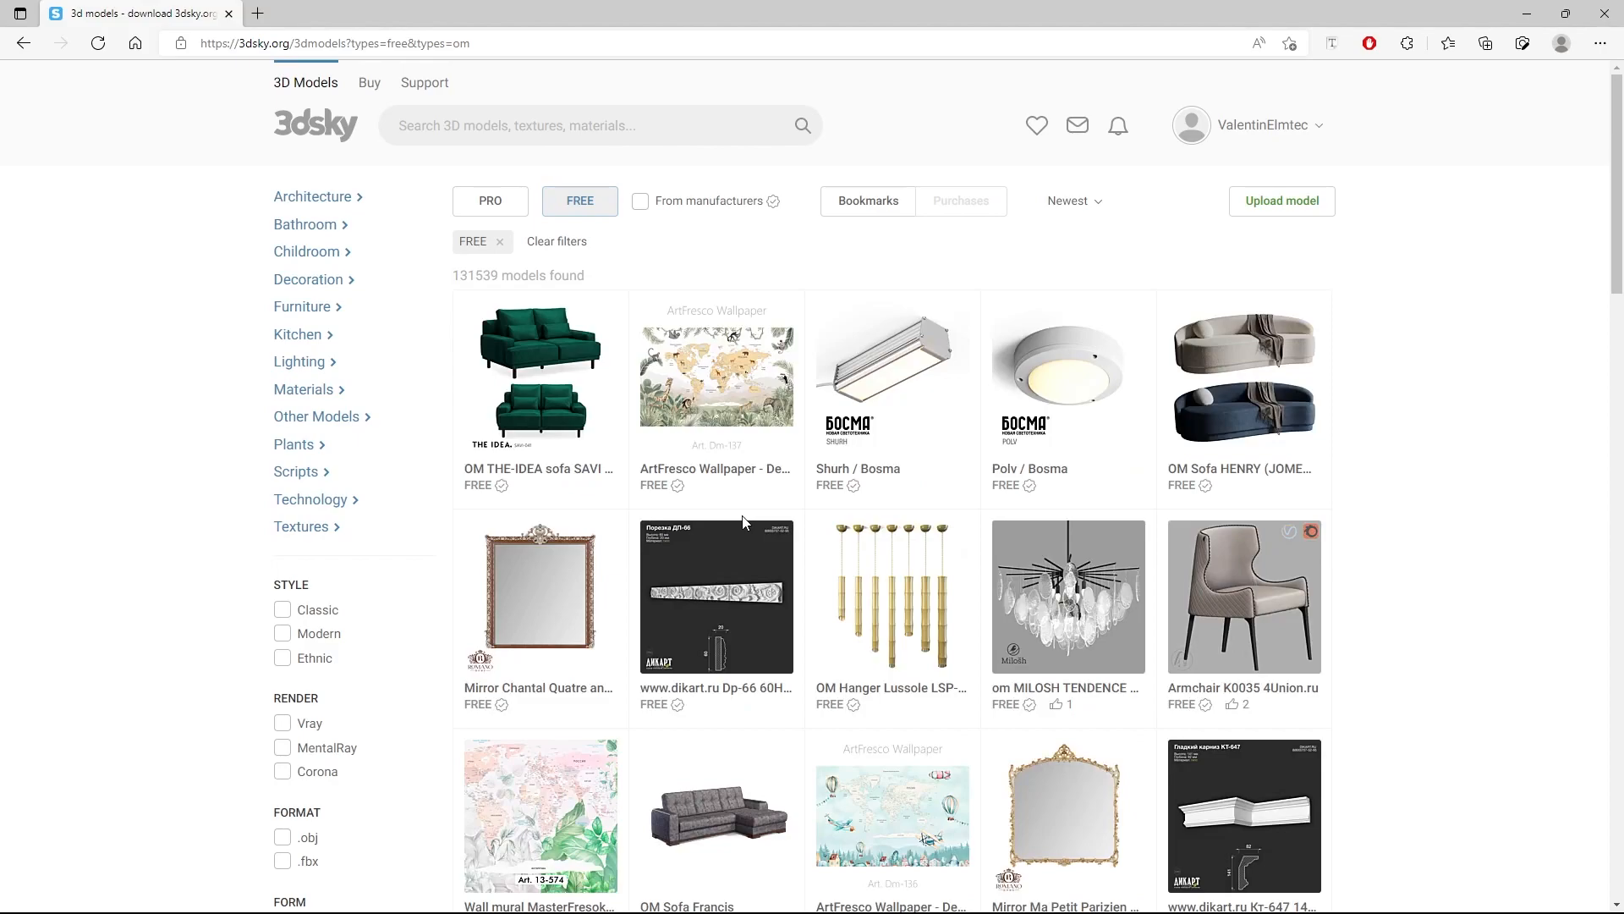
- Find the yellow OM THE-IDEA sofa SAVI 042 among the free models and open its page
scroll(759, 520, down, 9)
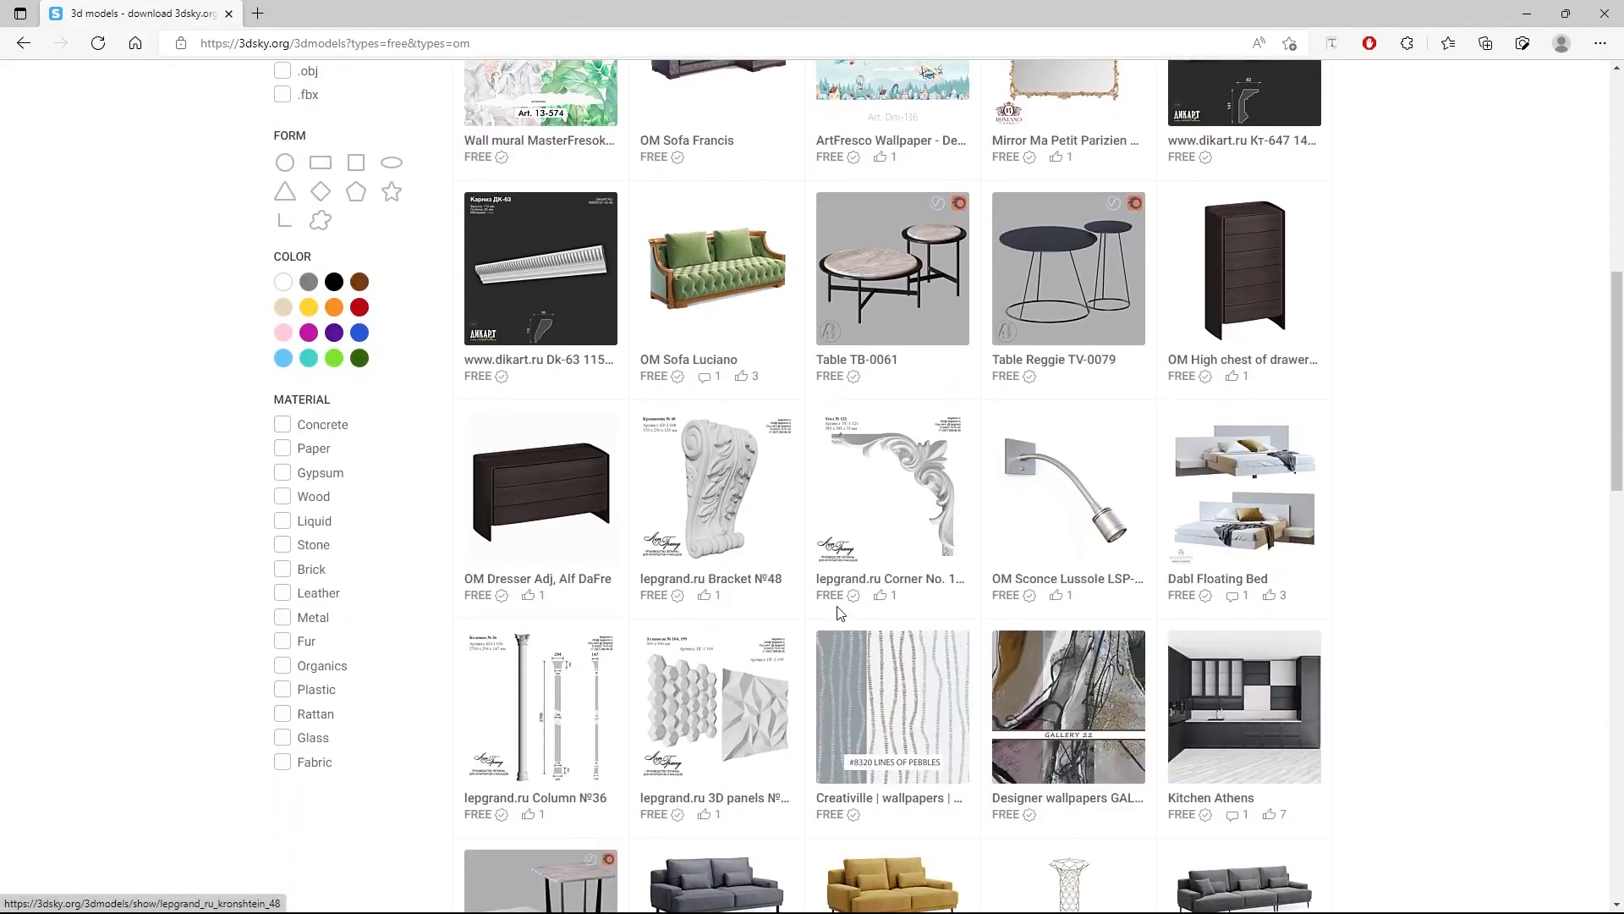
scroll(837, 614, down, 5)
mouse_move(900, 583)
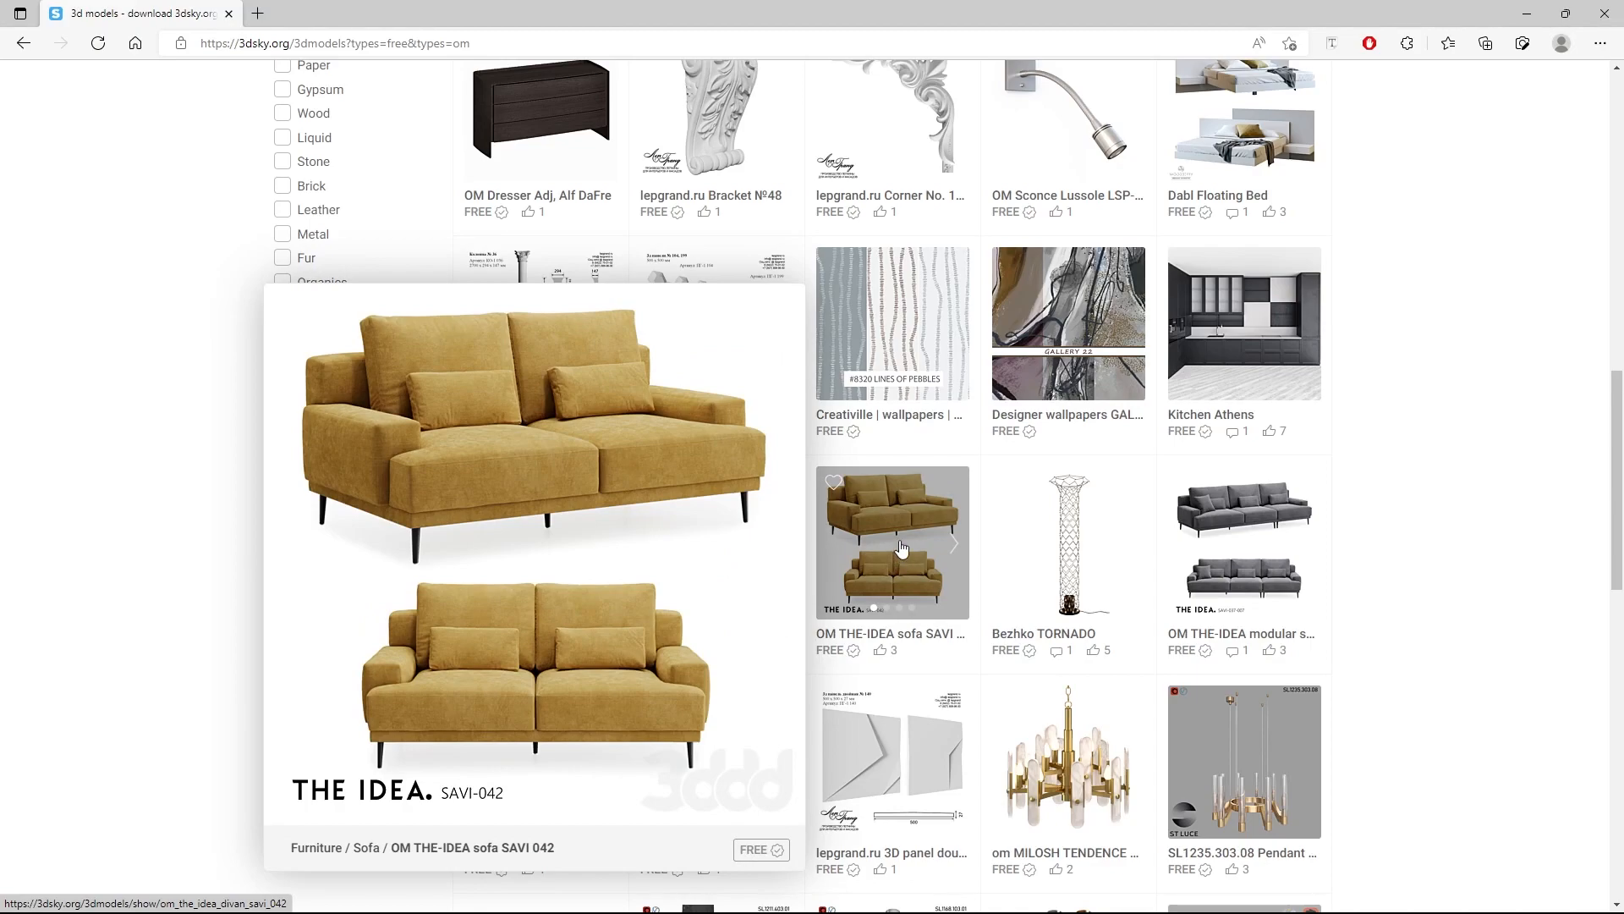
click(900, 549)
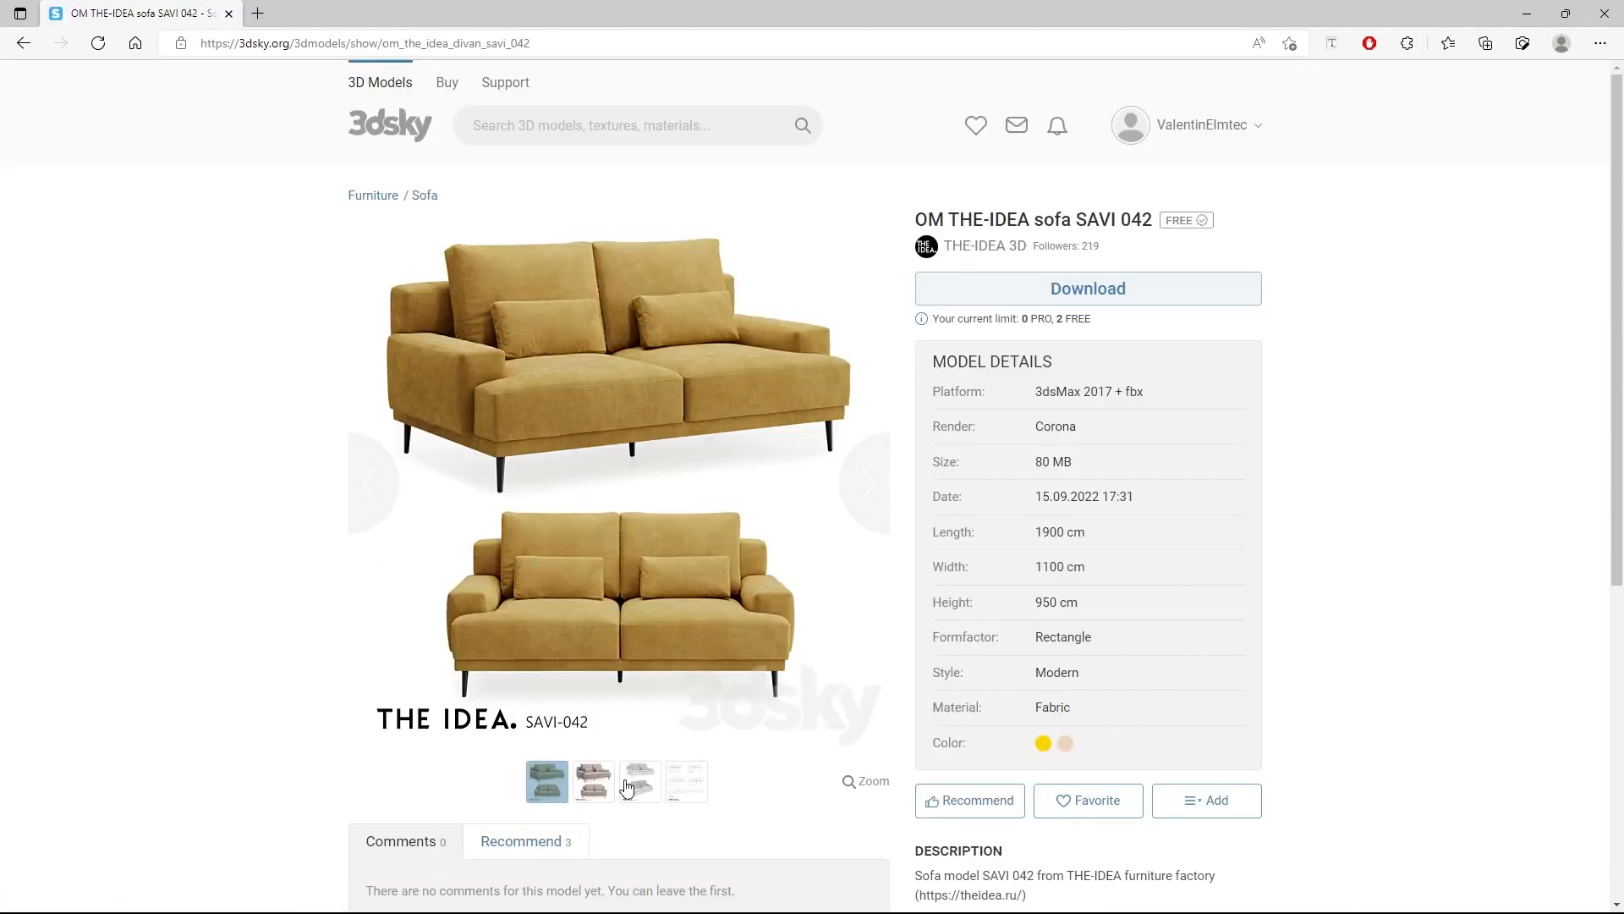
- Examine the sofa's preview images, dimension drawing and file size in the model details
click(599, 793)
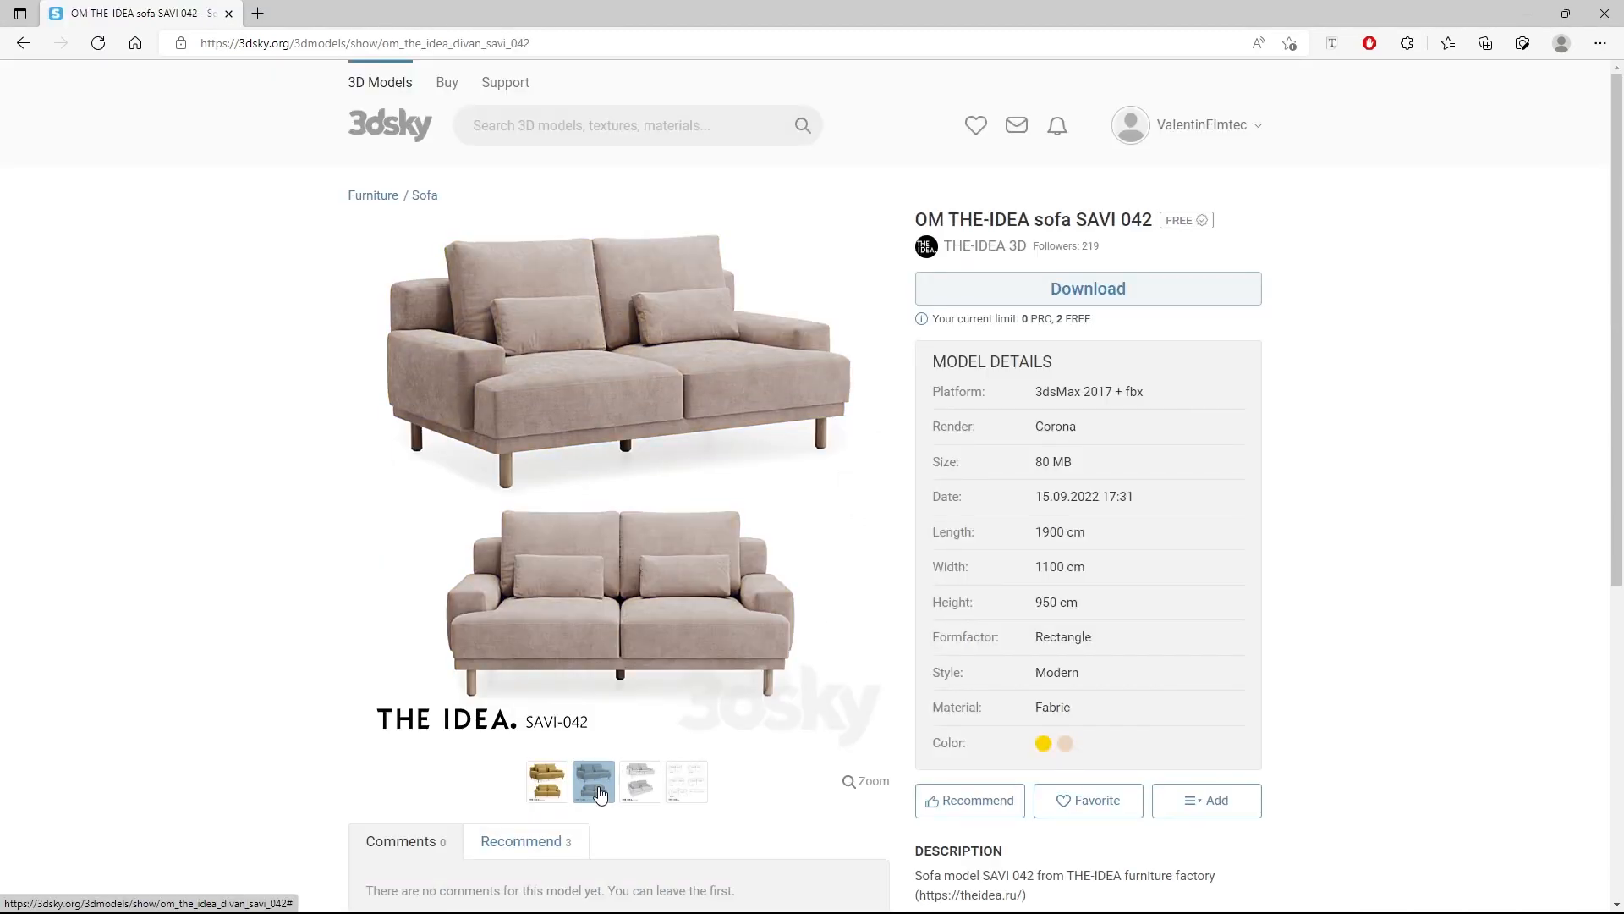
click(644, 793)
click(677, 796)
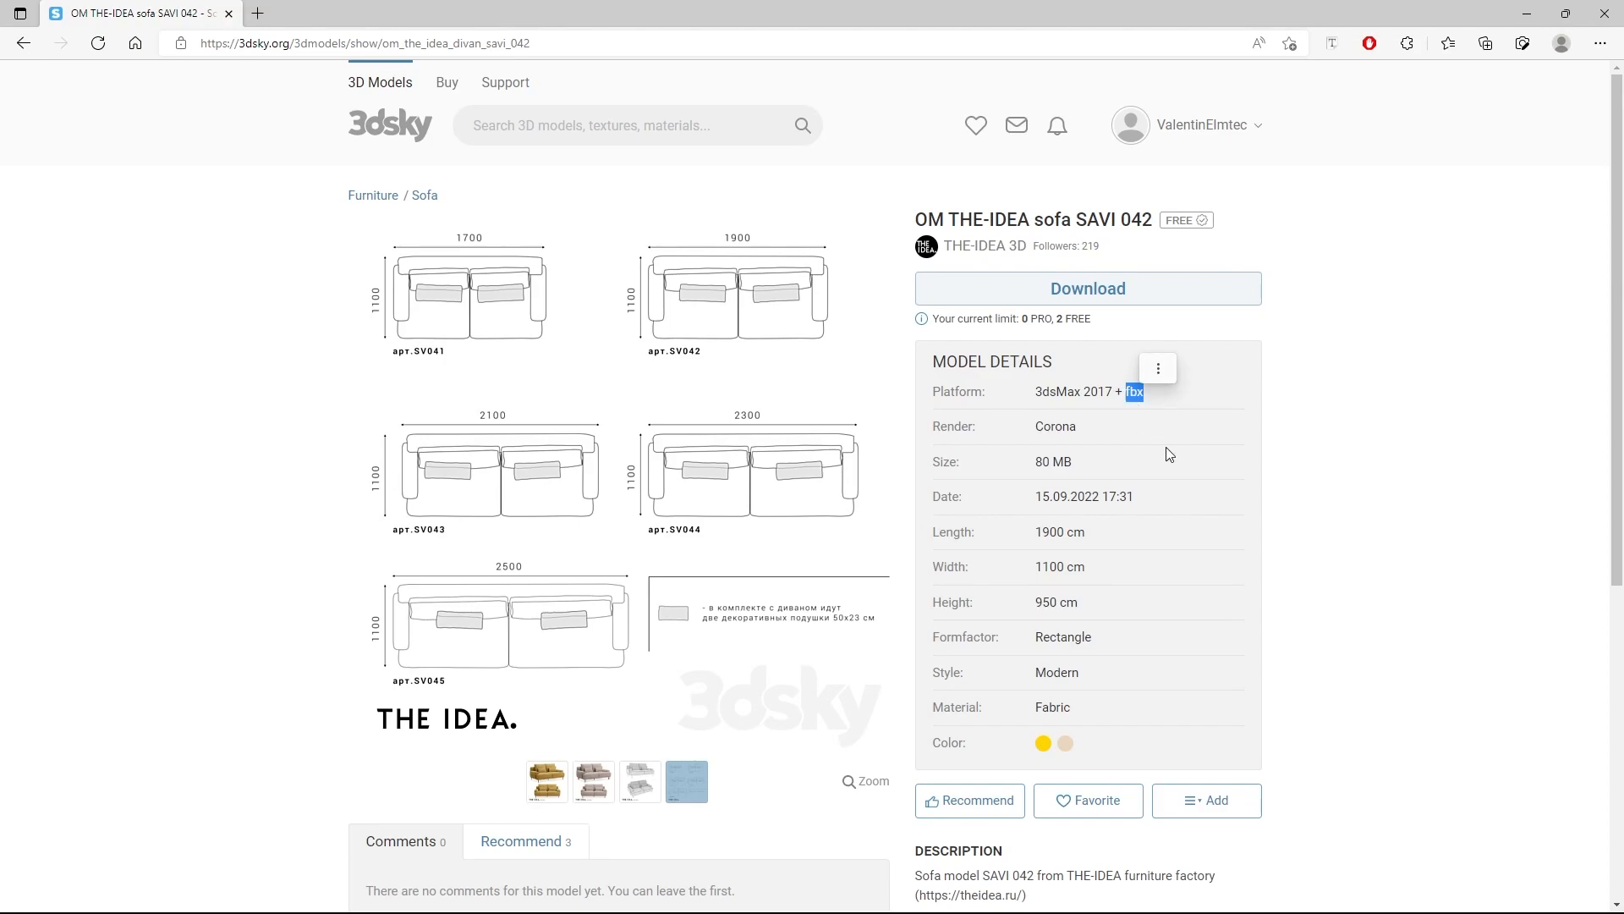
drag(1078, 464, 1036, 465)
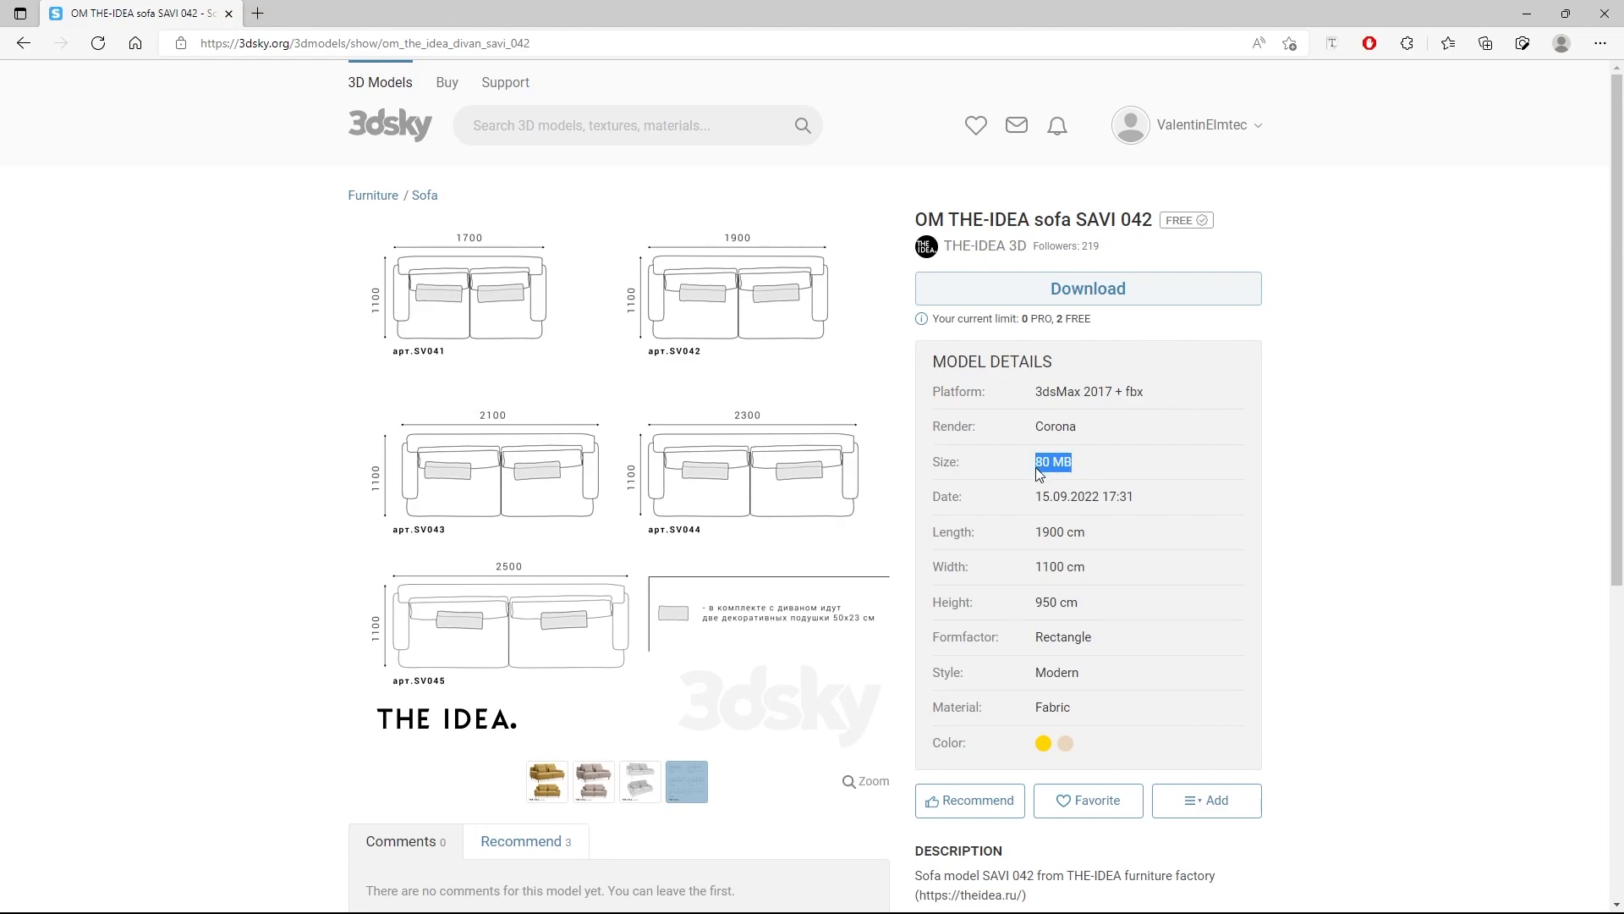
click(1246, 646)
drag(1047, 460, 1033, 462)
- Compare the yellow and beige previews of the sofa and download the model
click(550, 787)
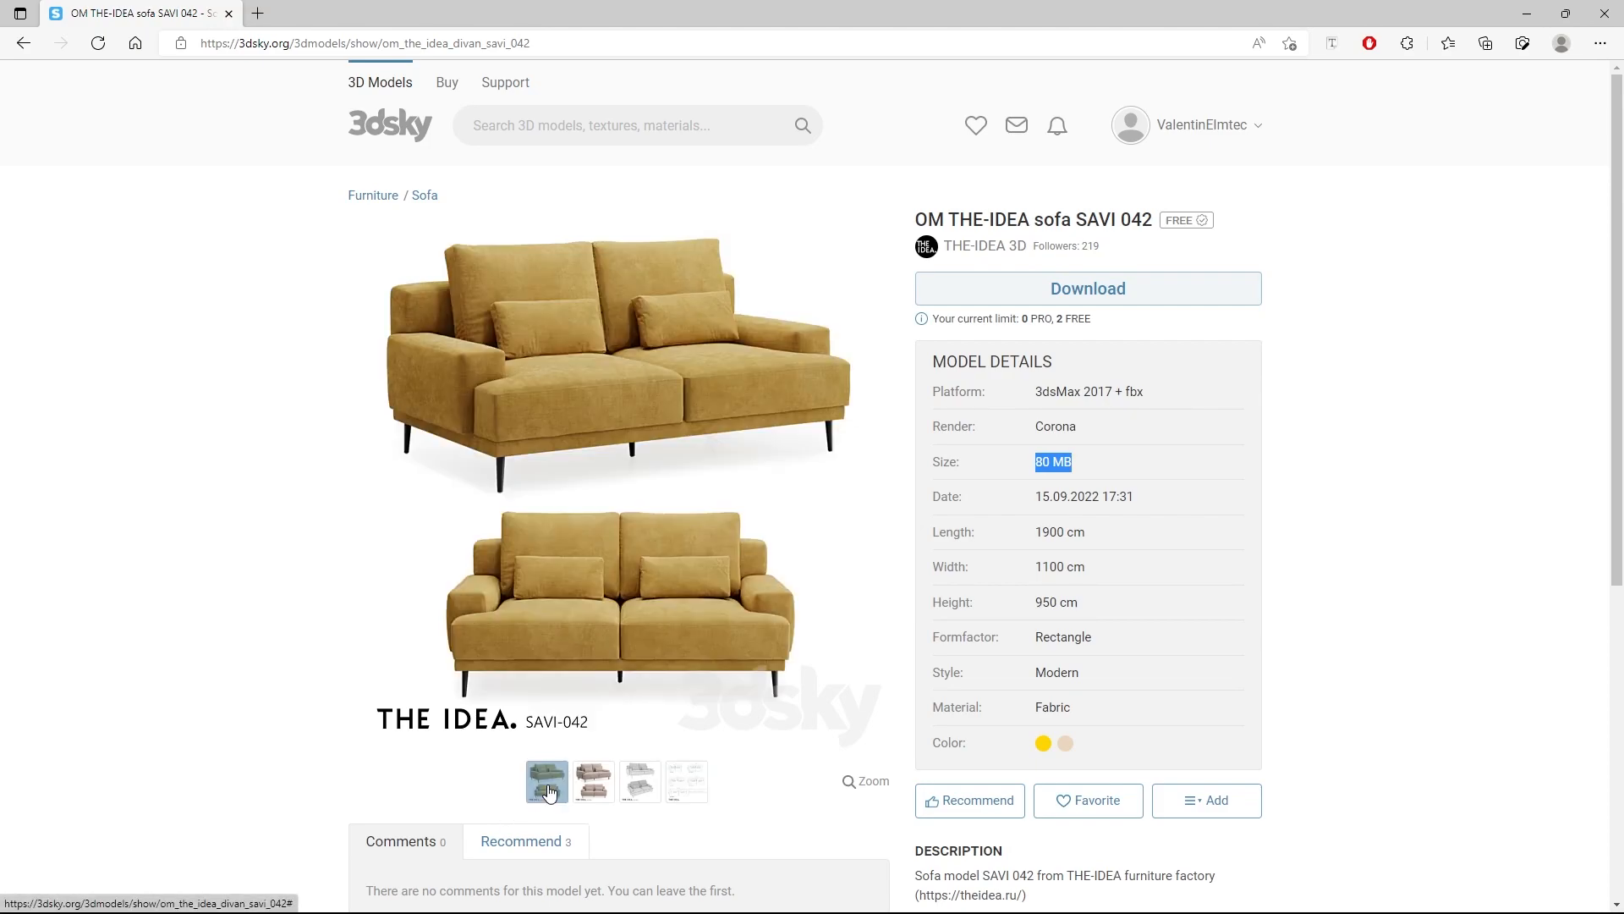
click(597, 787)
click(559, 793)
click(591, 790)
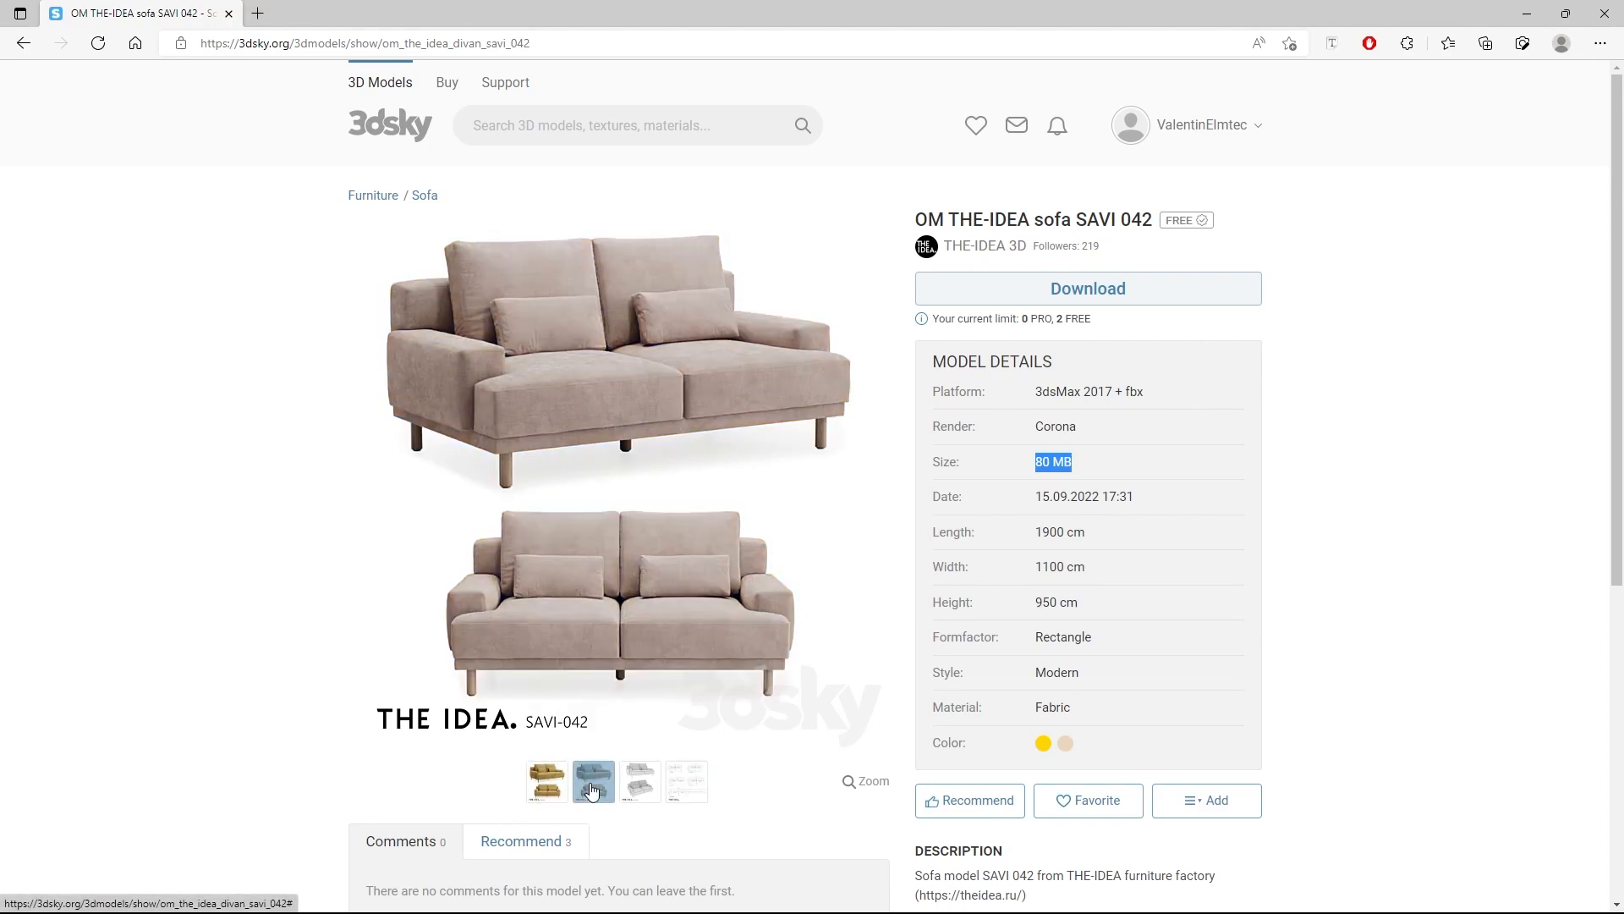
click(1135, 302)
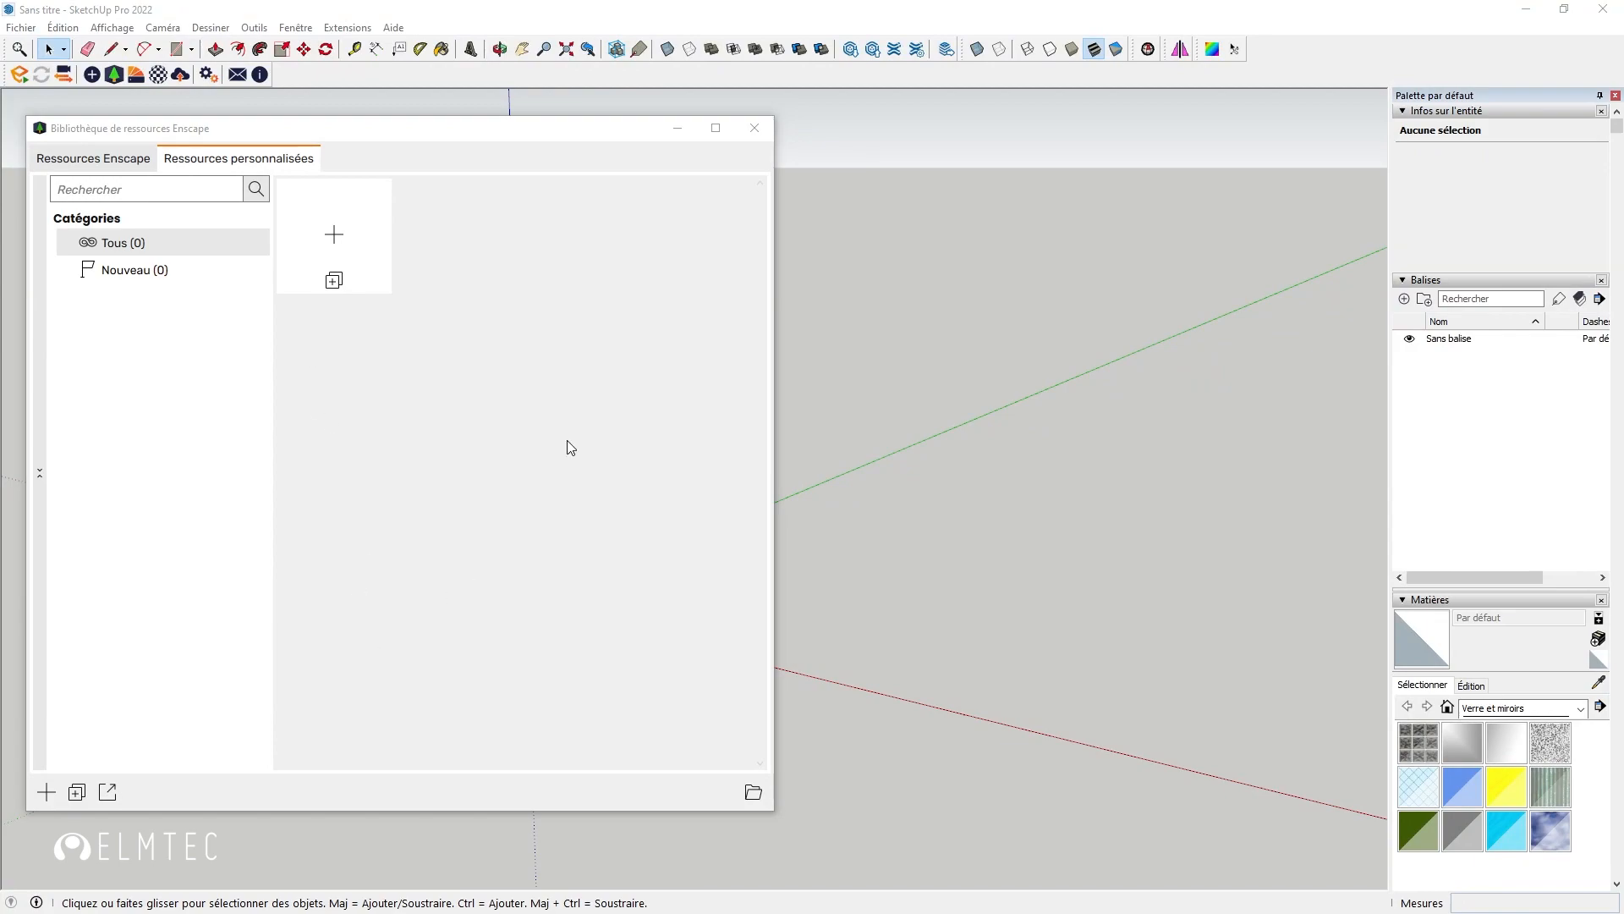
- In SketchUp's Enscape custom asset library, create a new asset and import the geometry from savi-043.fbx
click(335, 237)
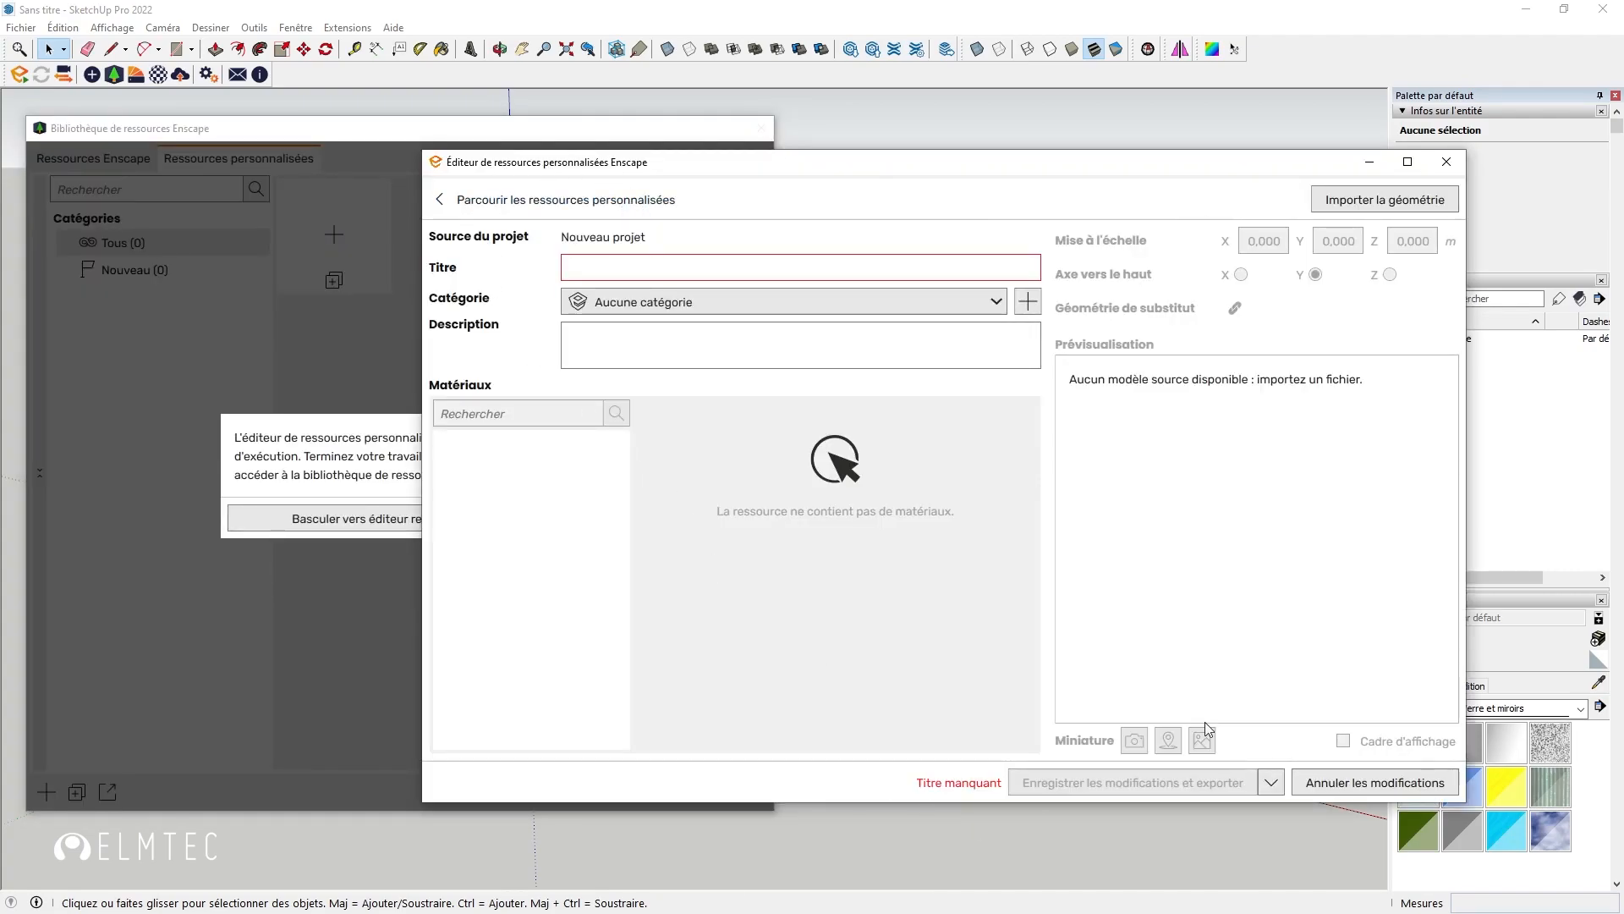
click(1394, 205)
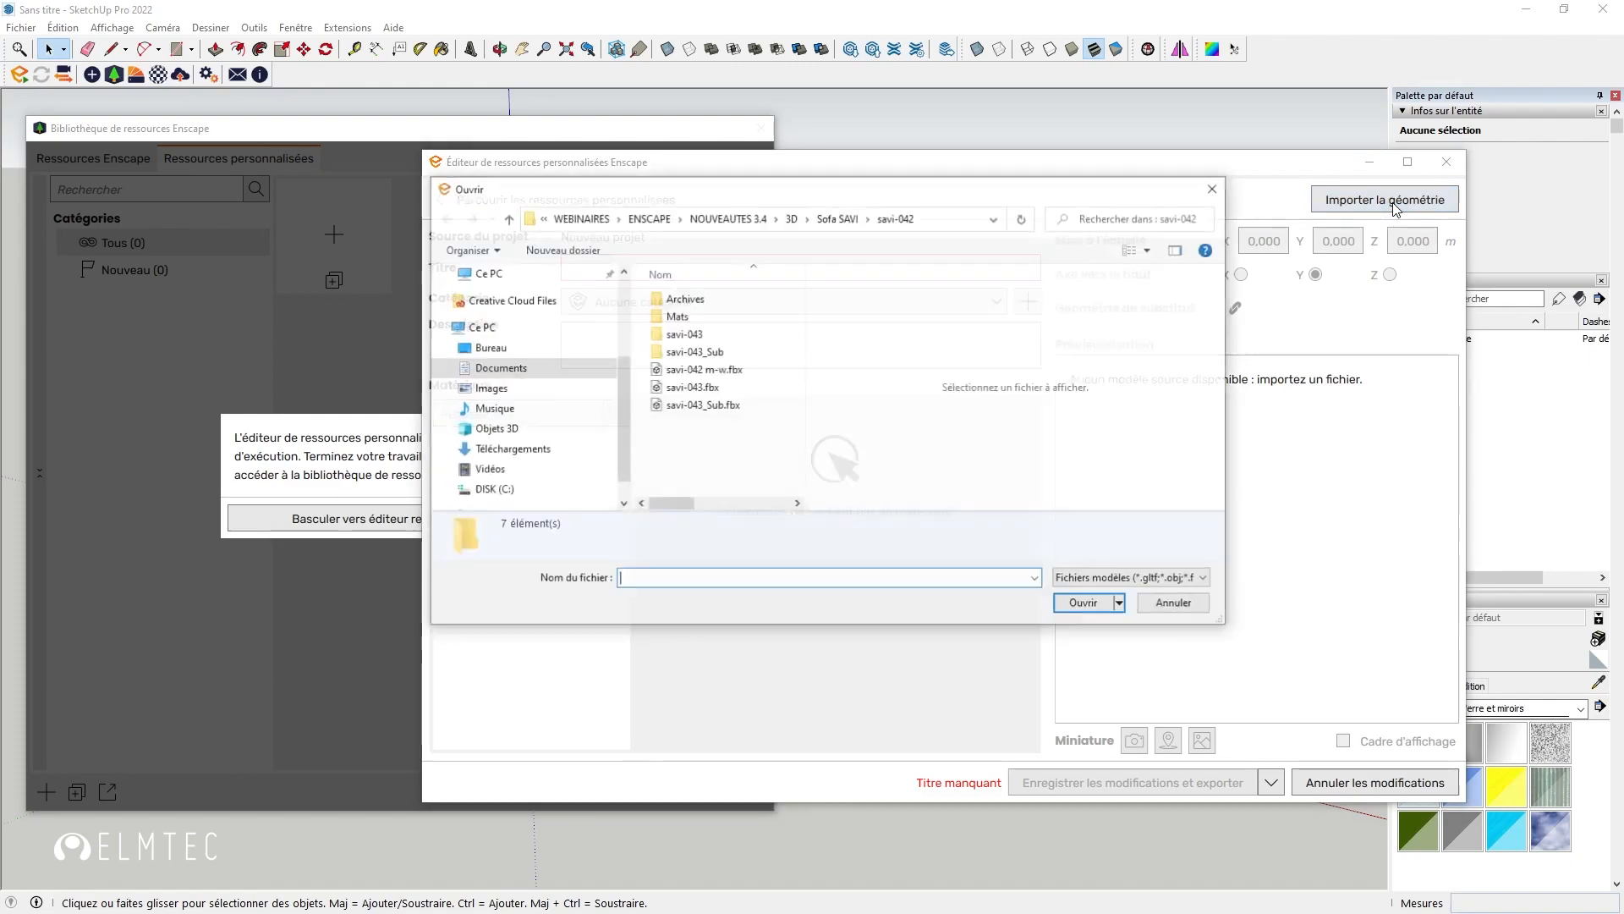
click(679, 387)
click(1091, 604)
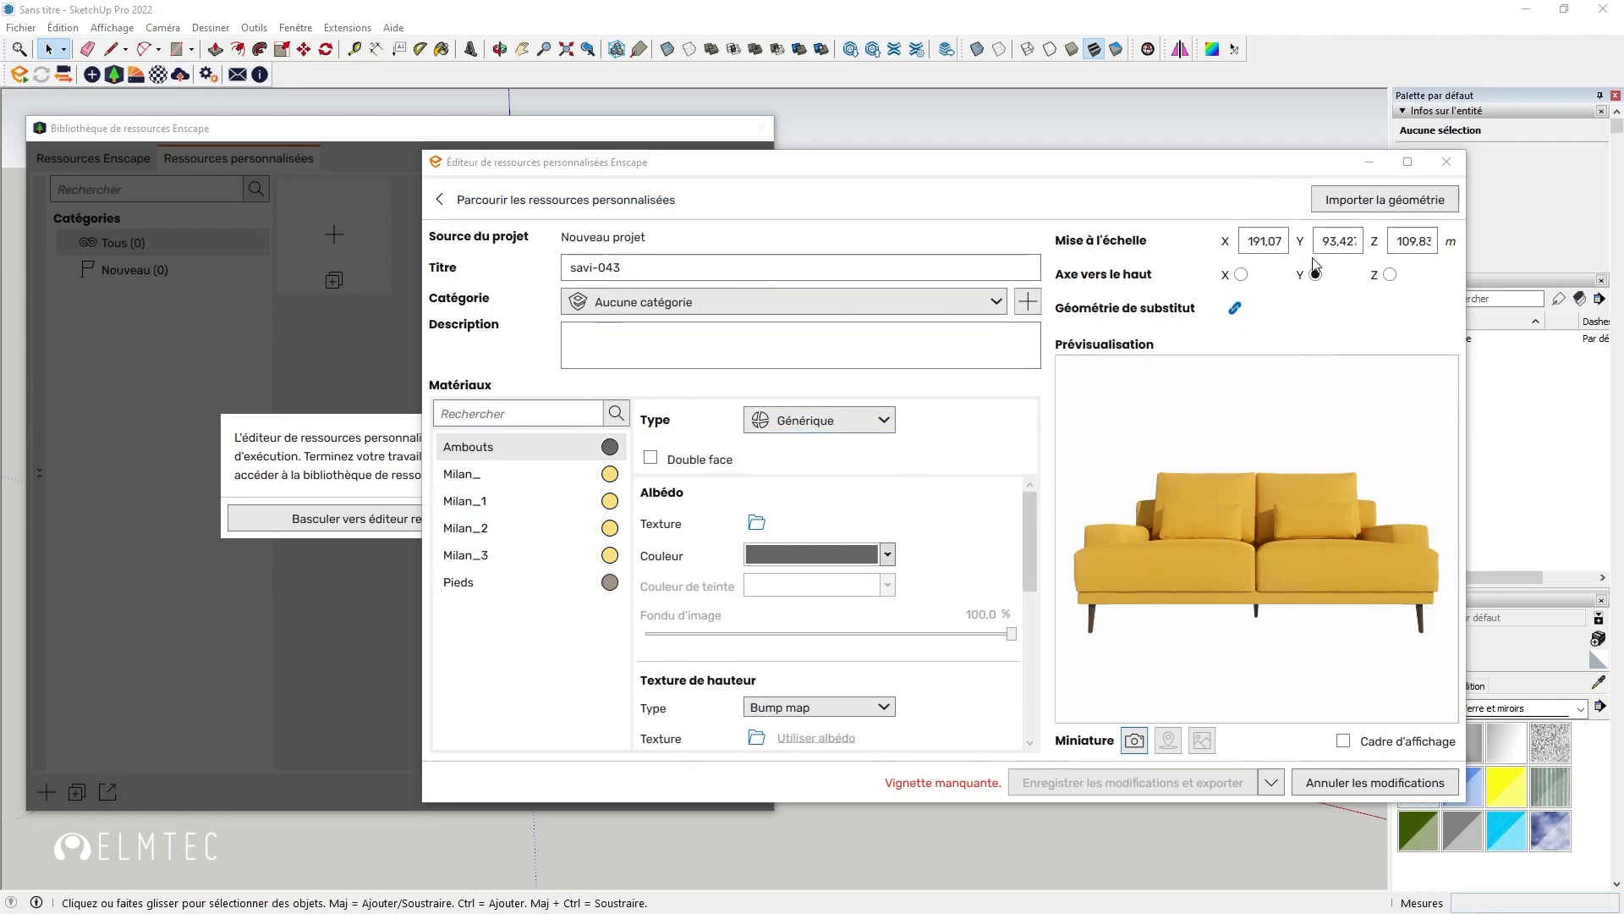
- Scale the imported sofa proportionally to 1,911 m along X
click(1270, 241)
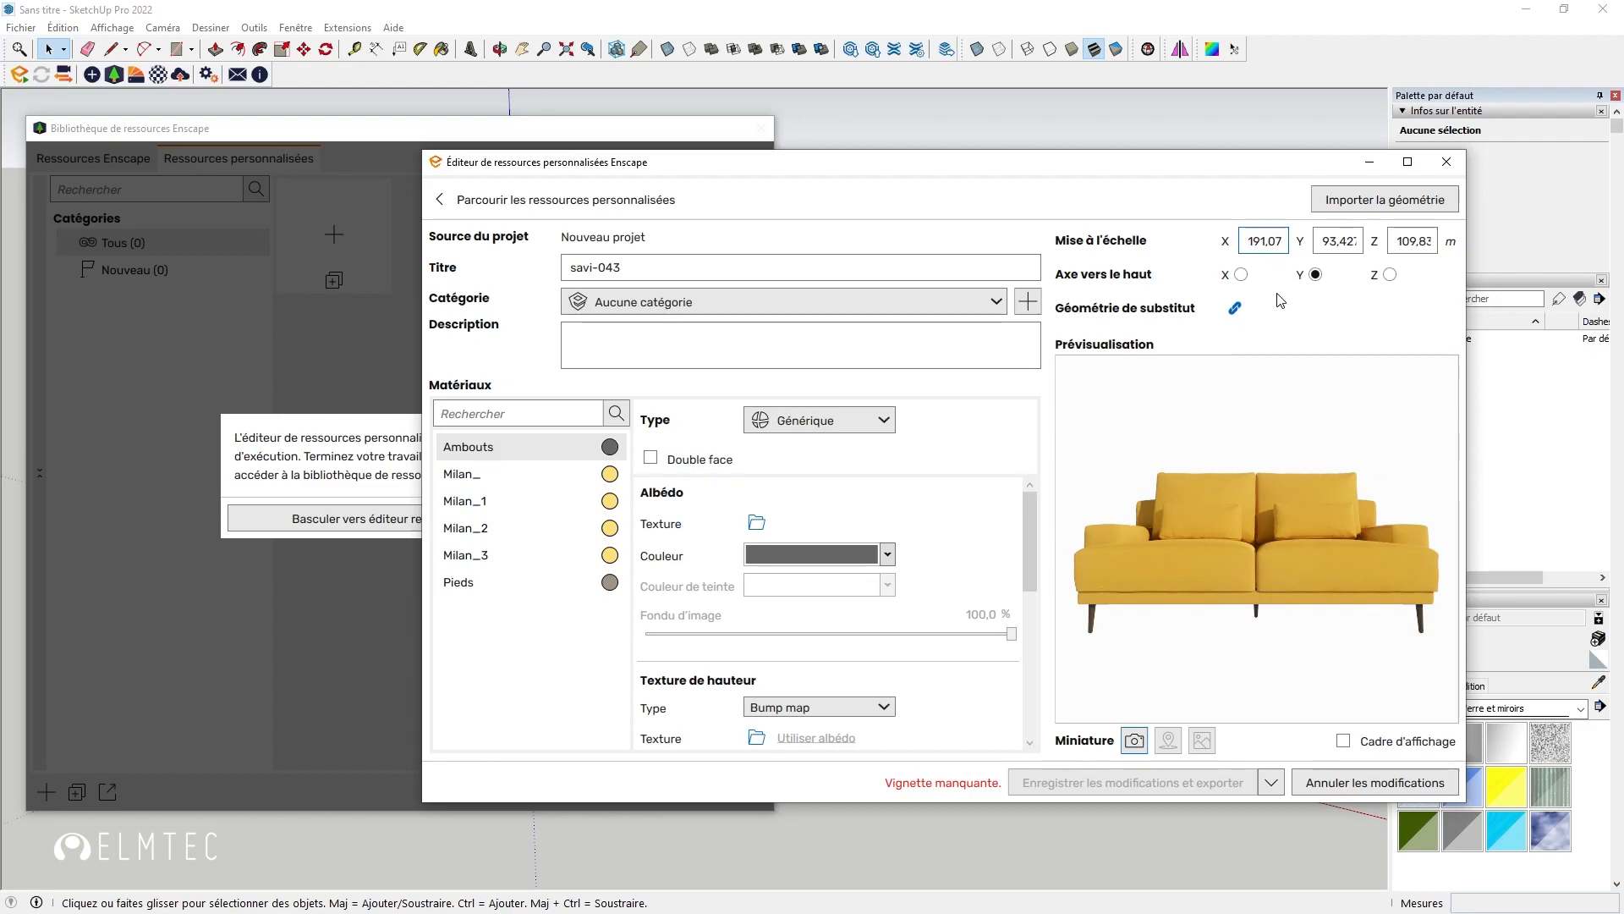
key(Left)
key(Left)
text(,)
key(Tab)
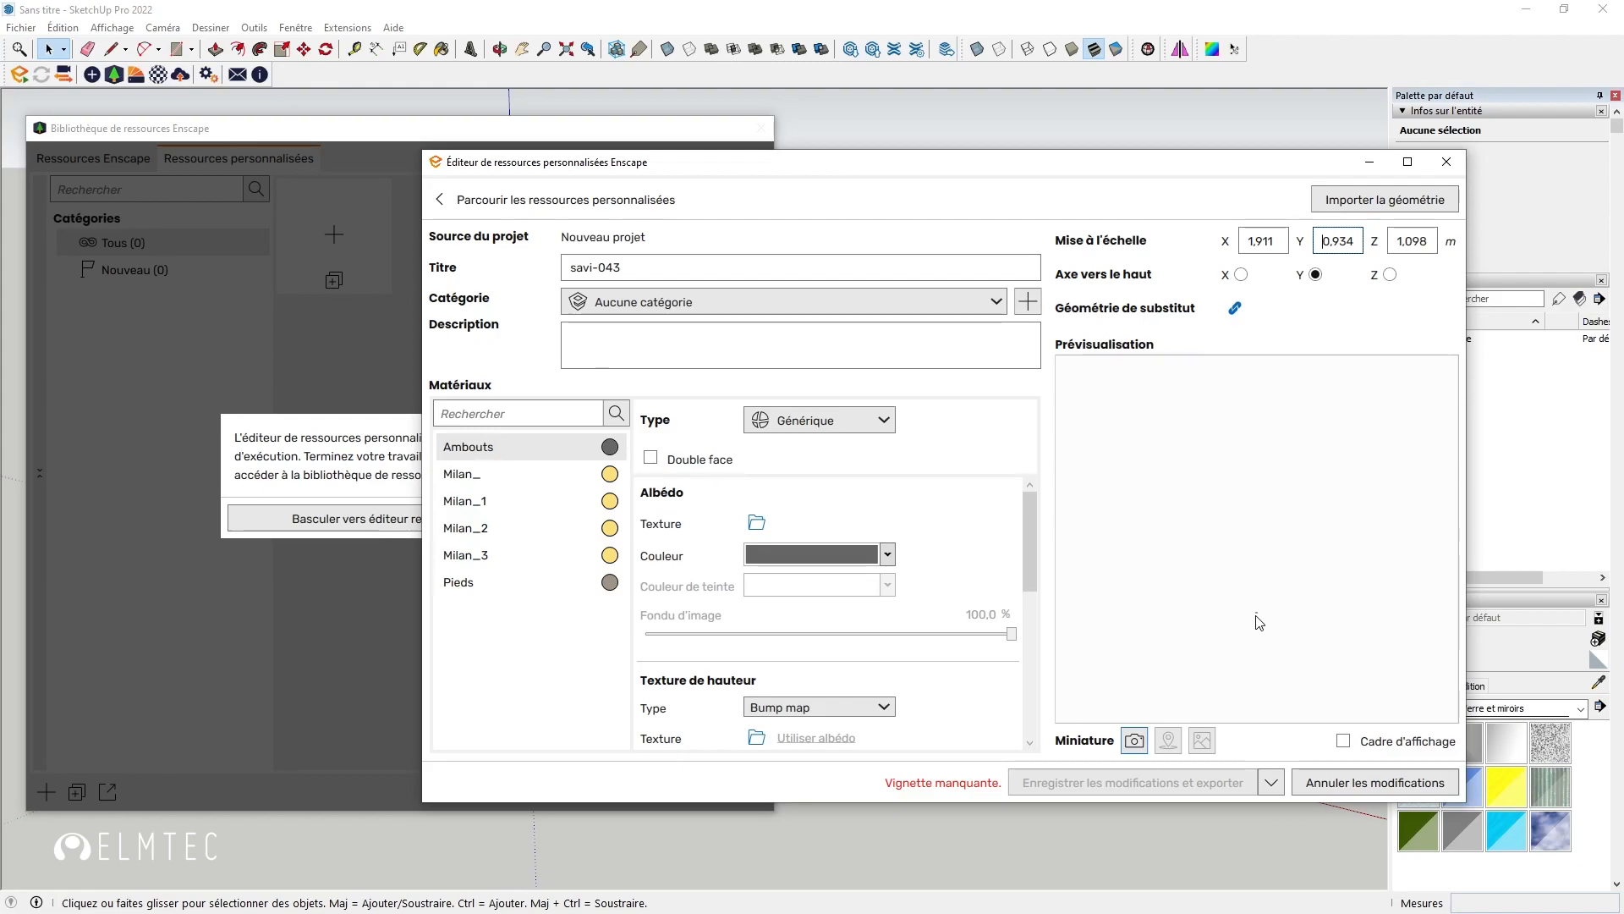
- Import the savi-043.fbx geometry again, keeping the existing material configuration
click(1376, 205)
click(695, 388)
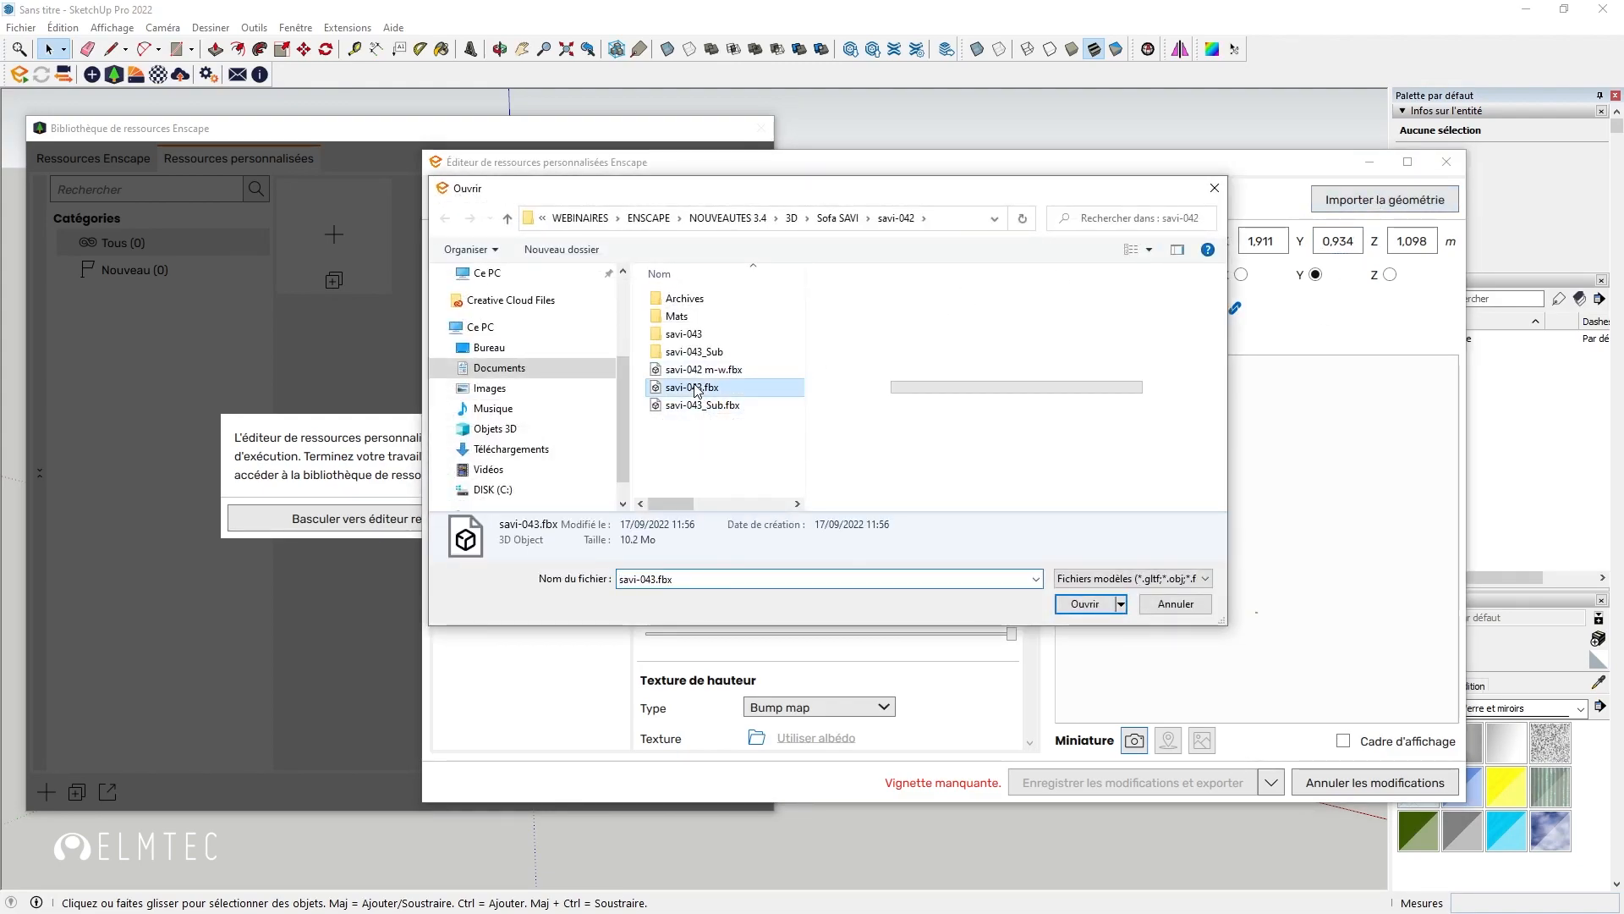
click(1098, 606)
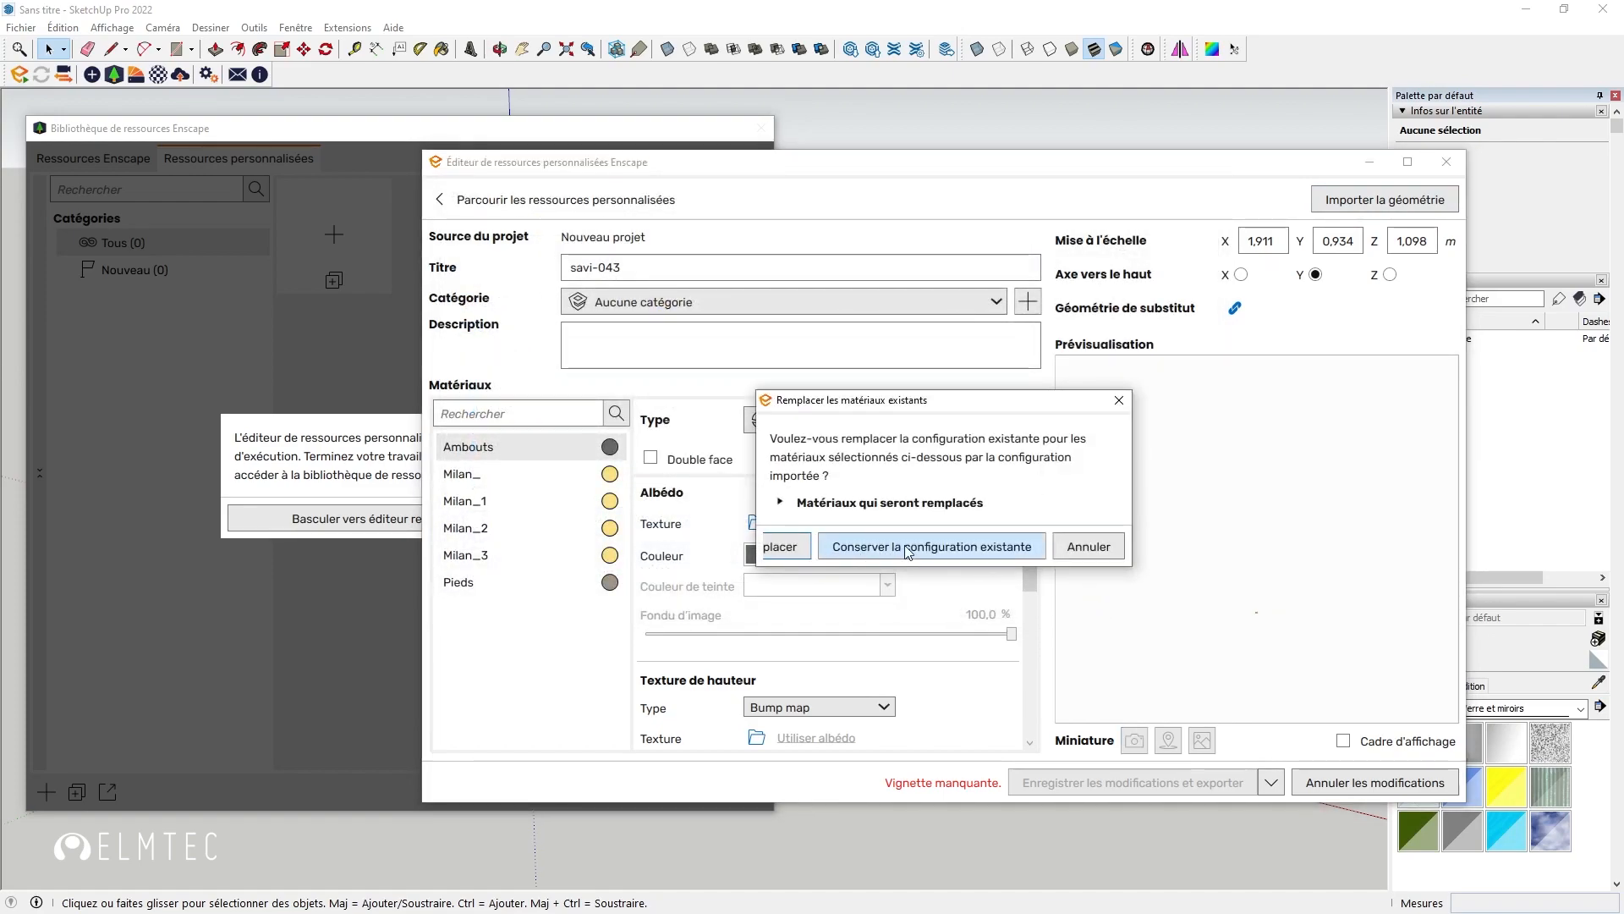
click(978, 548)
- Title the asset "Canape 3 places Sevi" and add a new category named Sofas with the sofa icon
triple_click(592, 268)
text(Canape 3 places Sevi)
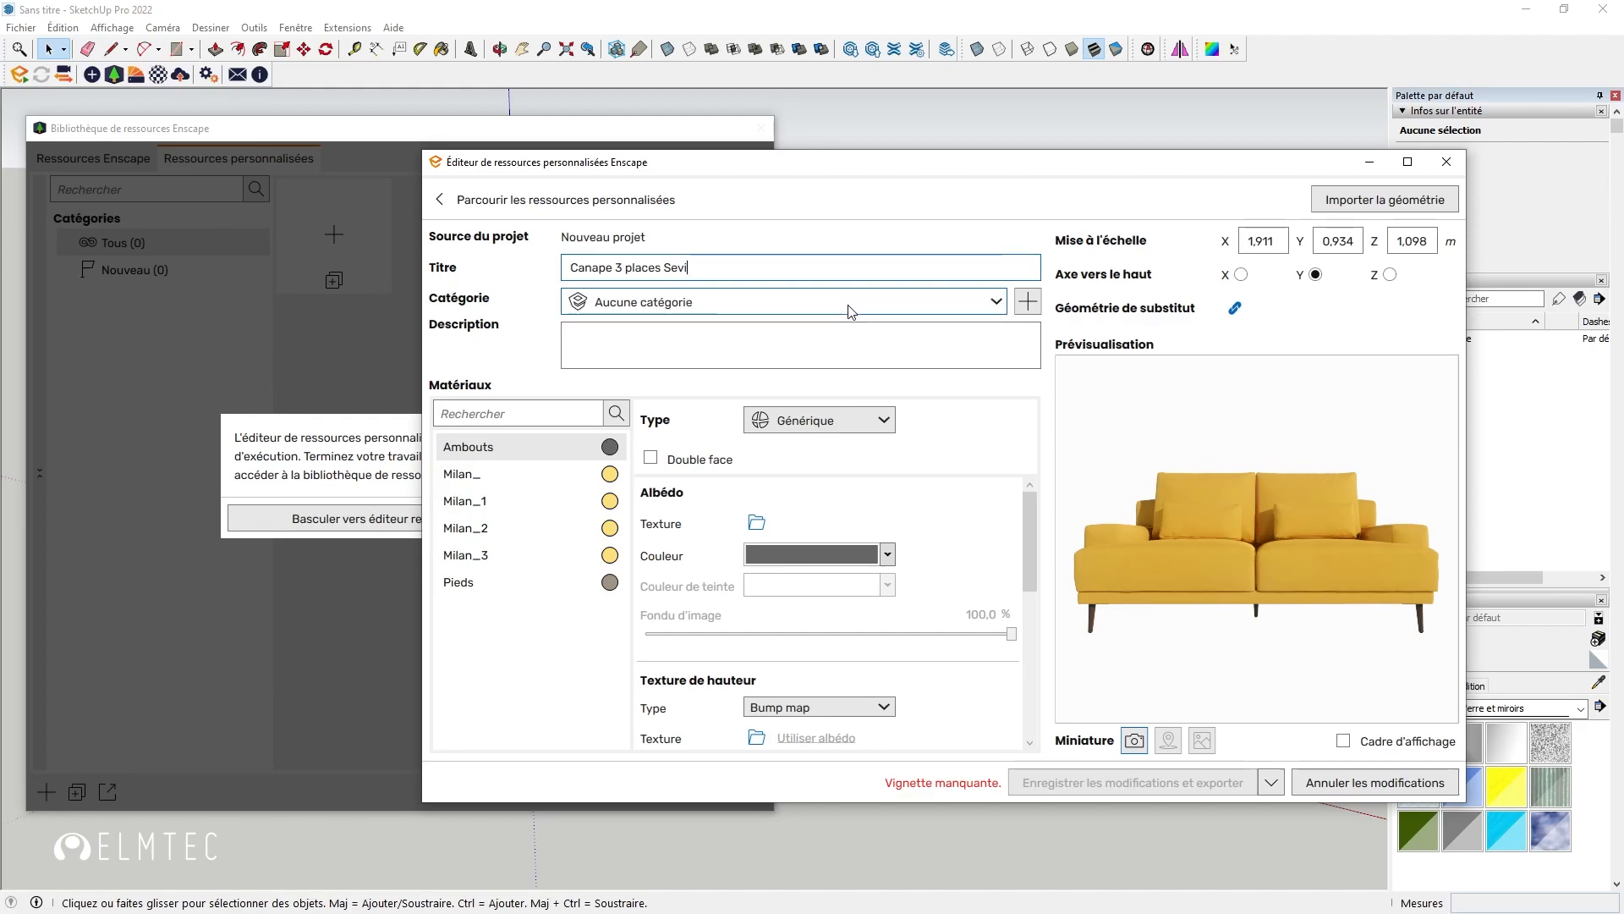
click(884, 314)
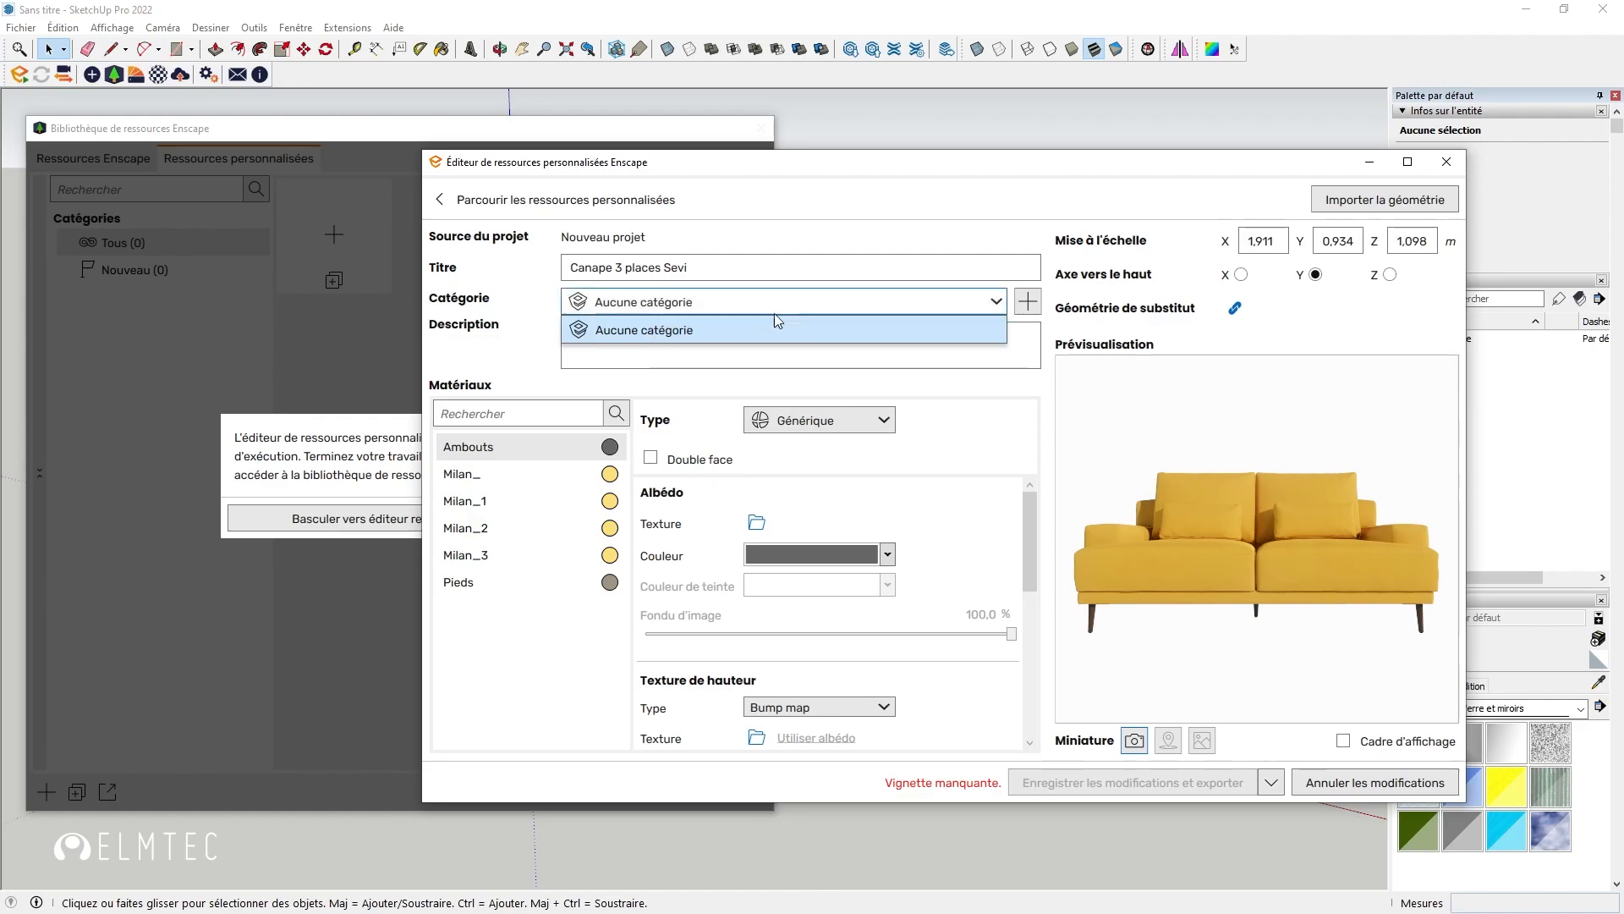
click(1031, 303)
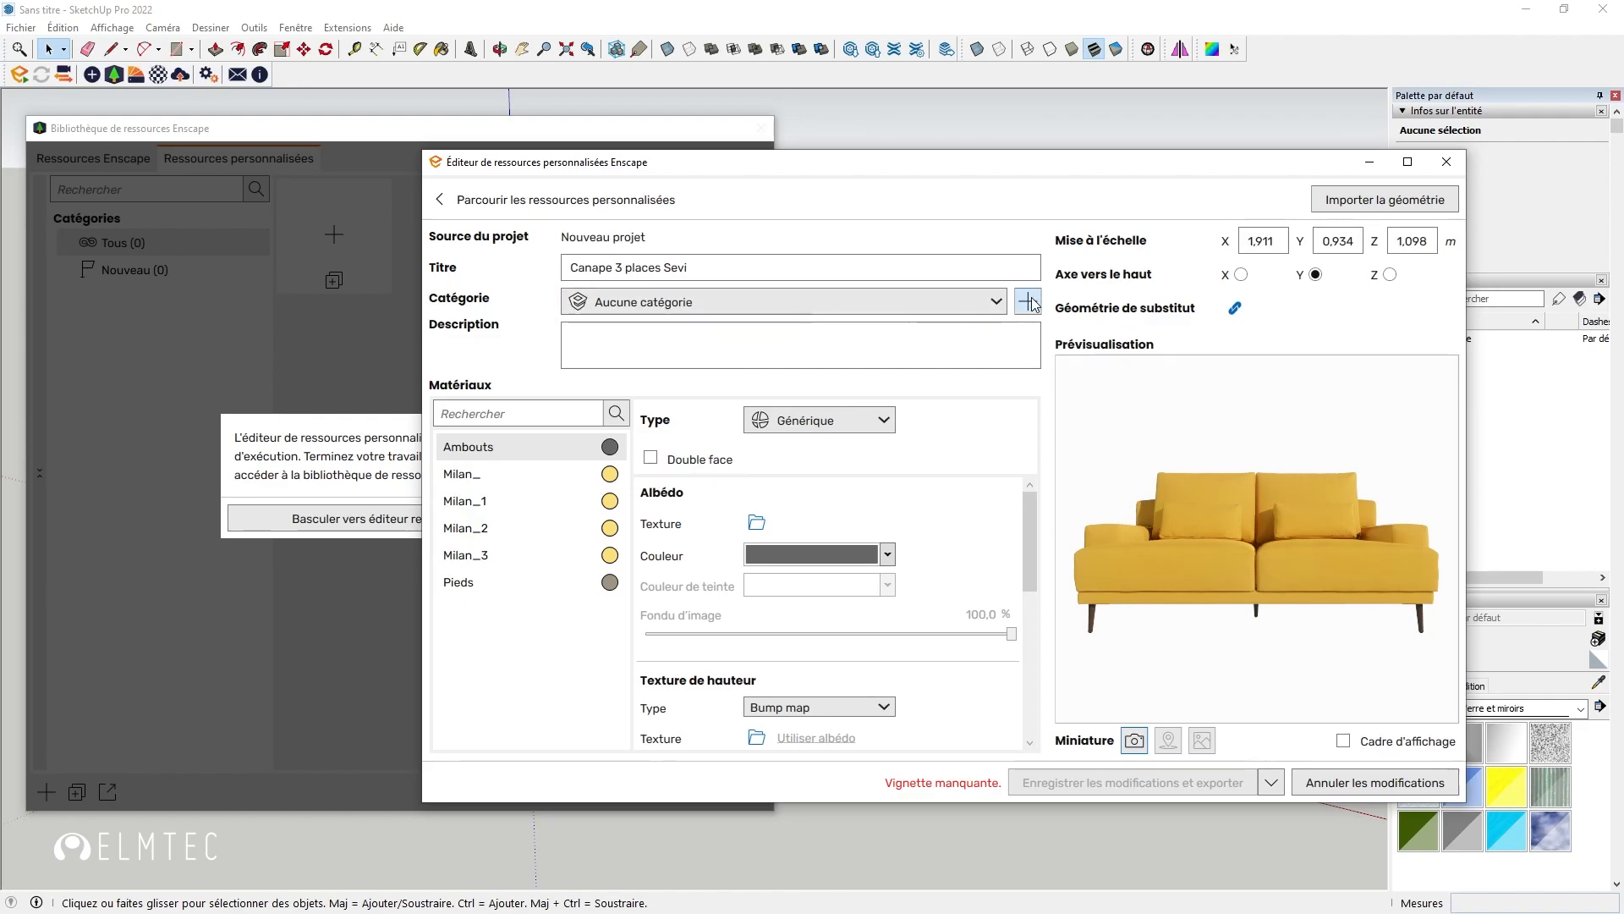
click(1031, 303)
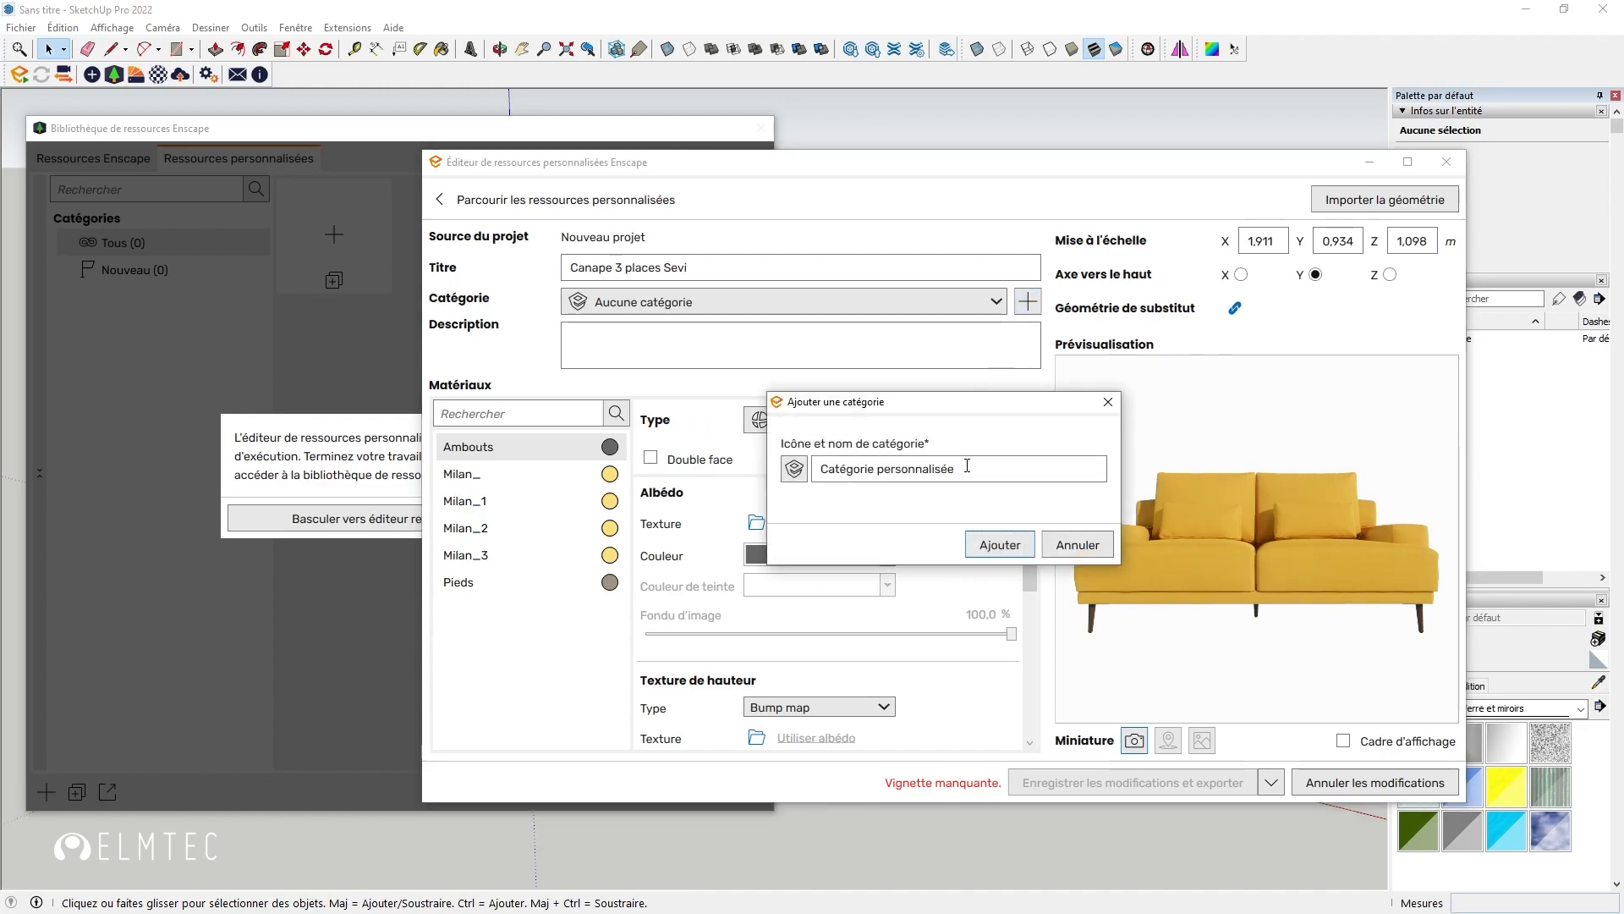
drag(967, 465, 794, 465)
text(Sofas)
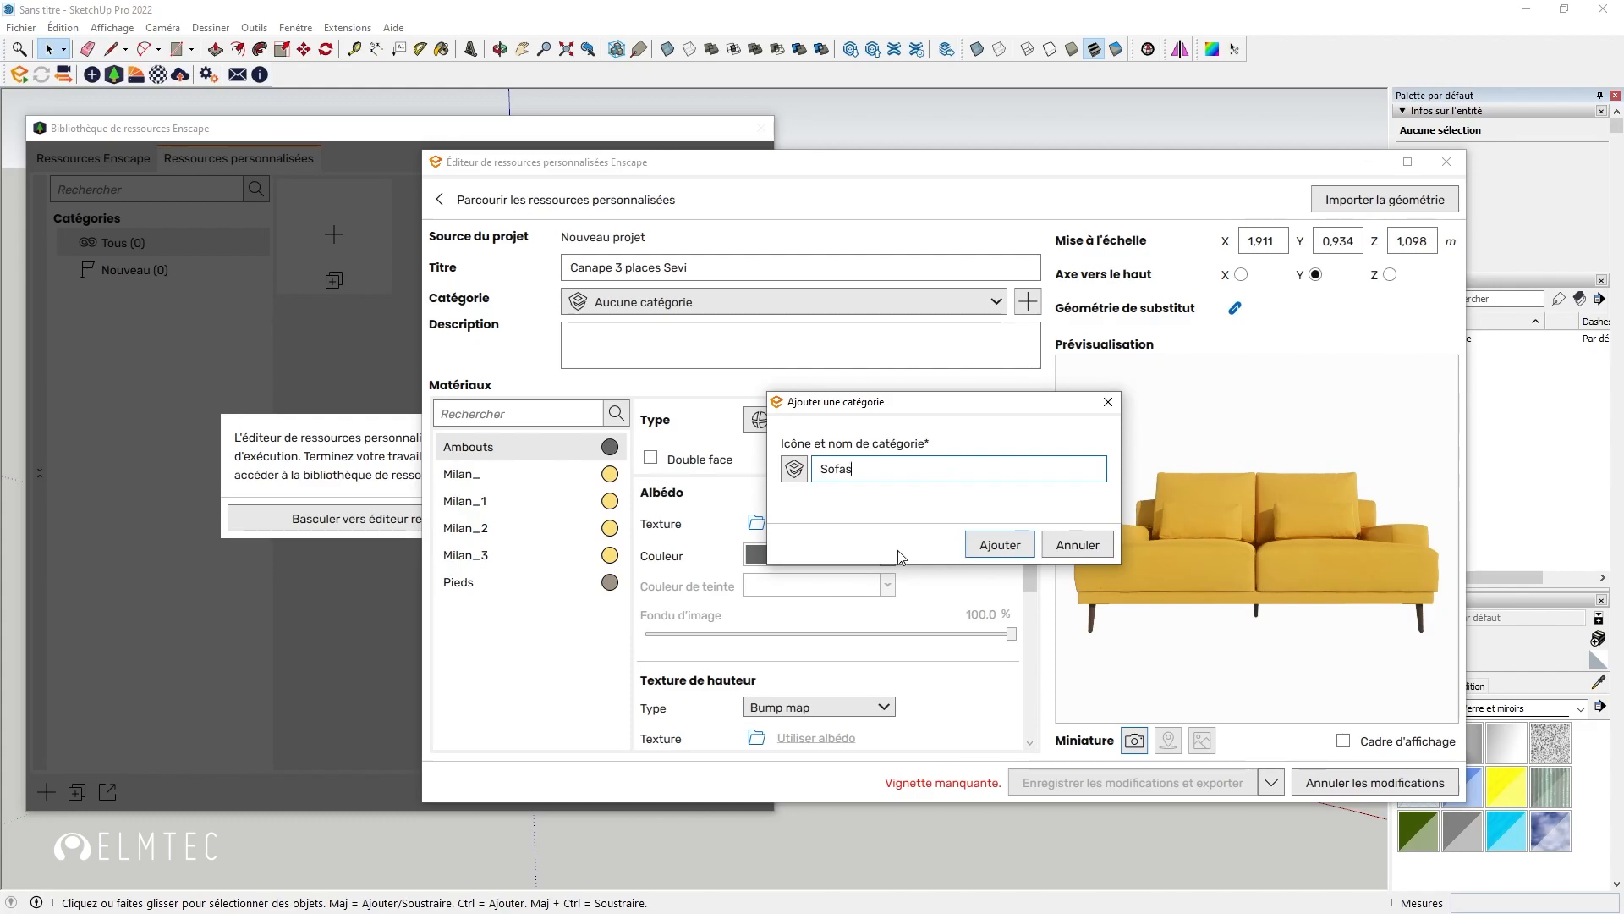
click(795, 468)
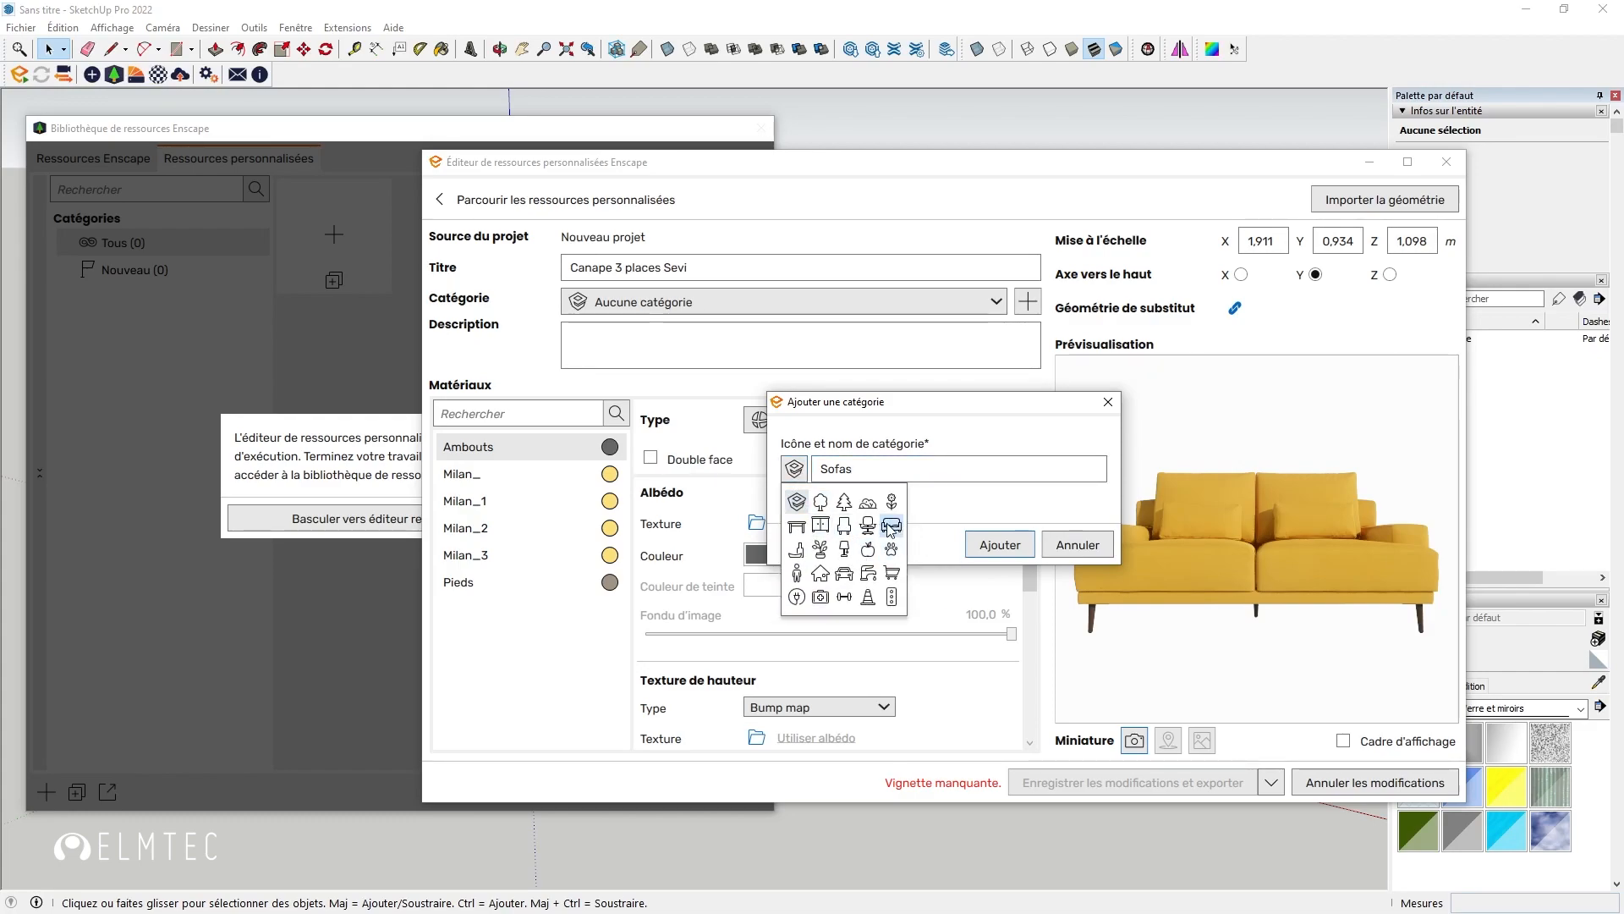
click(890, 526)
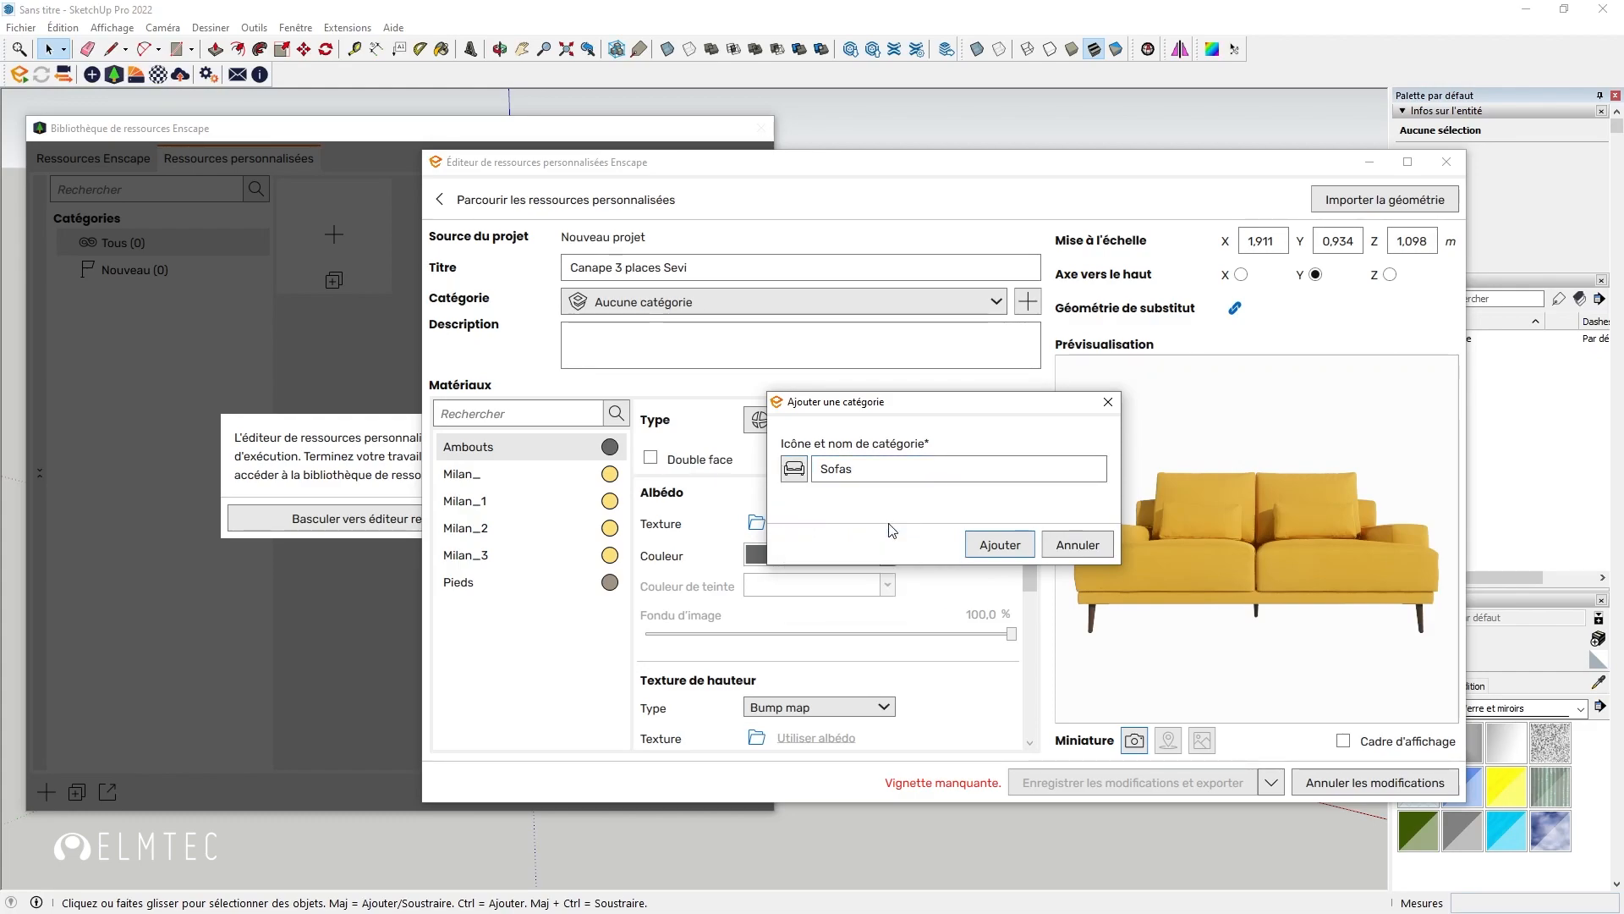
click(1002, 549)
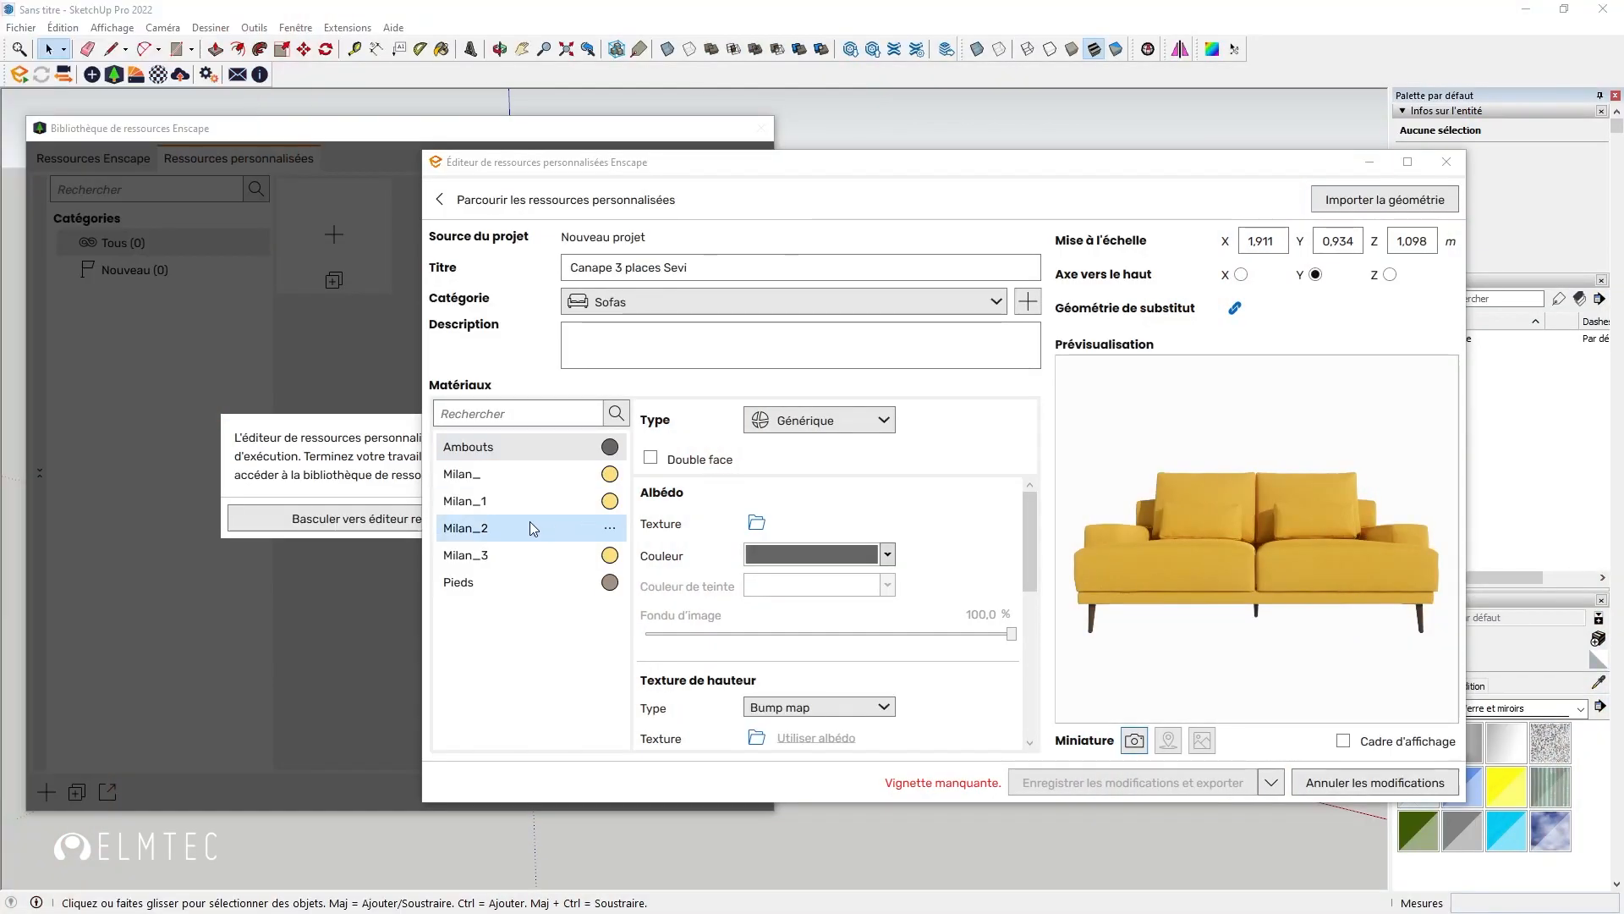
- Darken the Ambouts material's albedo colour and lower its roughness
click(887, 554)
click(849, 88)
click(758, 666)
drag(1030, 534, 1030, 651)
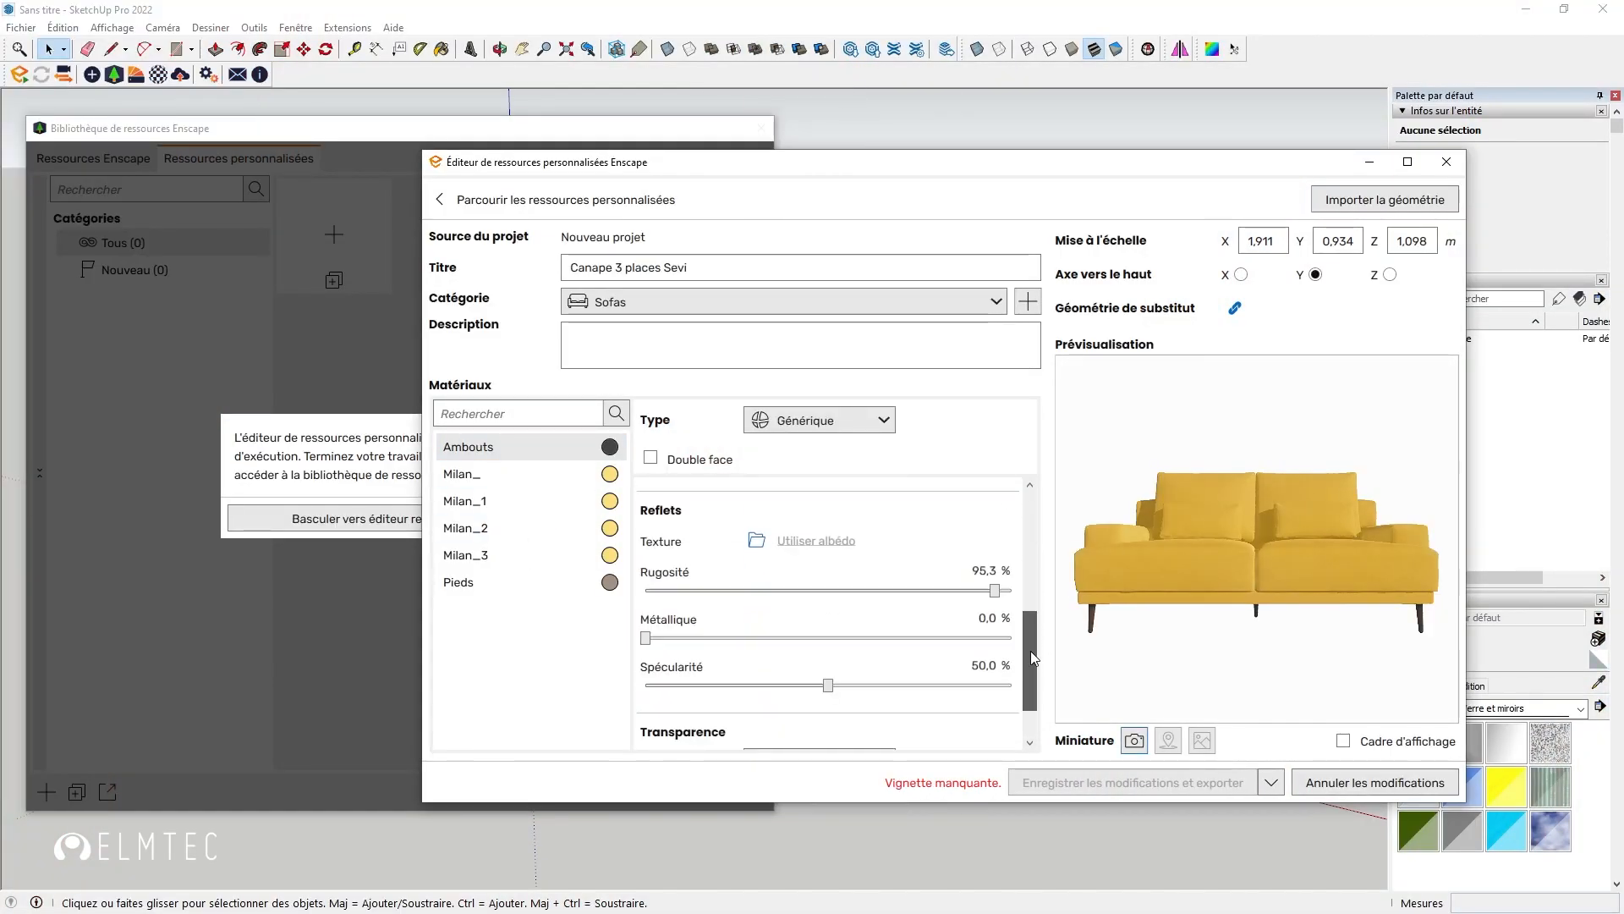
drag(991, 591, 880, 591)
- Assign milan_Base.jpg as the albedo texture of the Milan_ and Milan_1 materials
click(479, 473)
drag(1032, 624, 1032, 506)
click(757, 522)
double_click(699, 351)
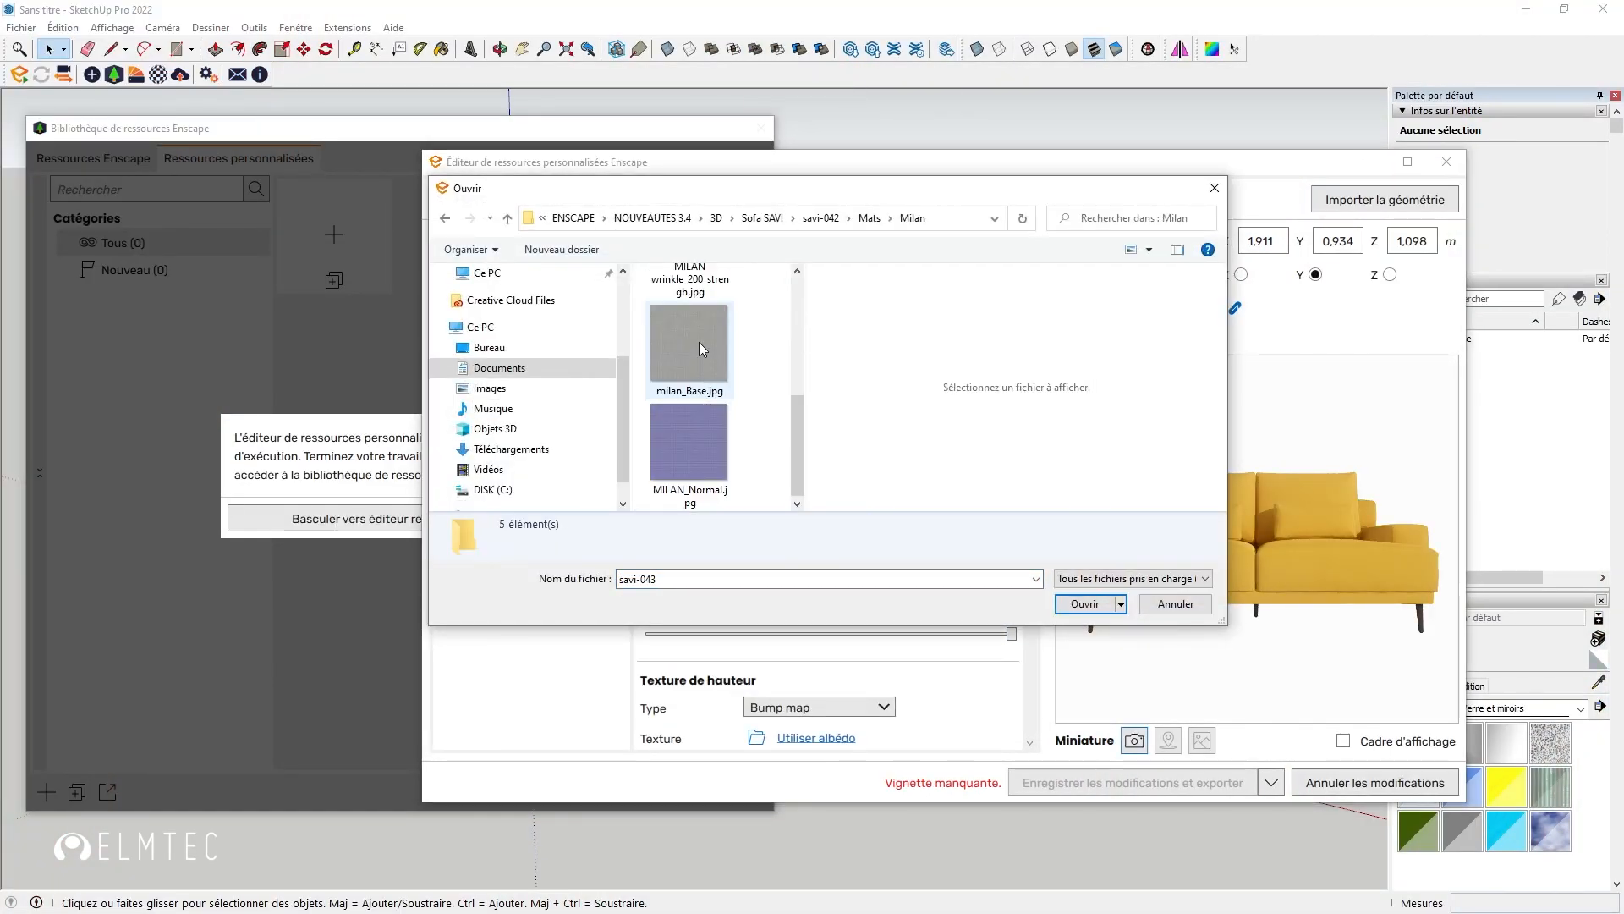
double_click(699, 348)
click(465, 501)
click(756, 522)
double_click(683, 334)
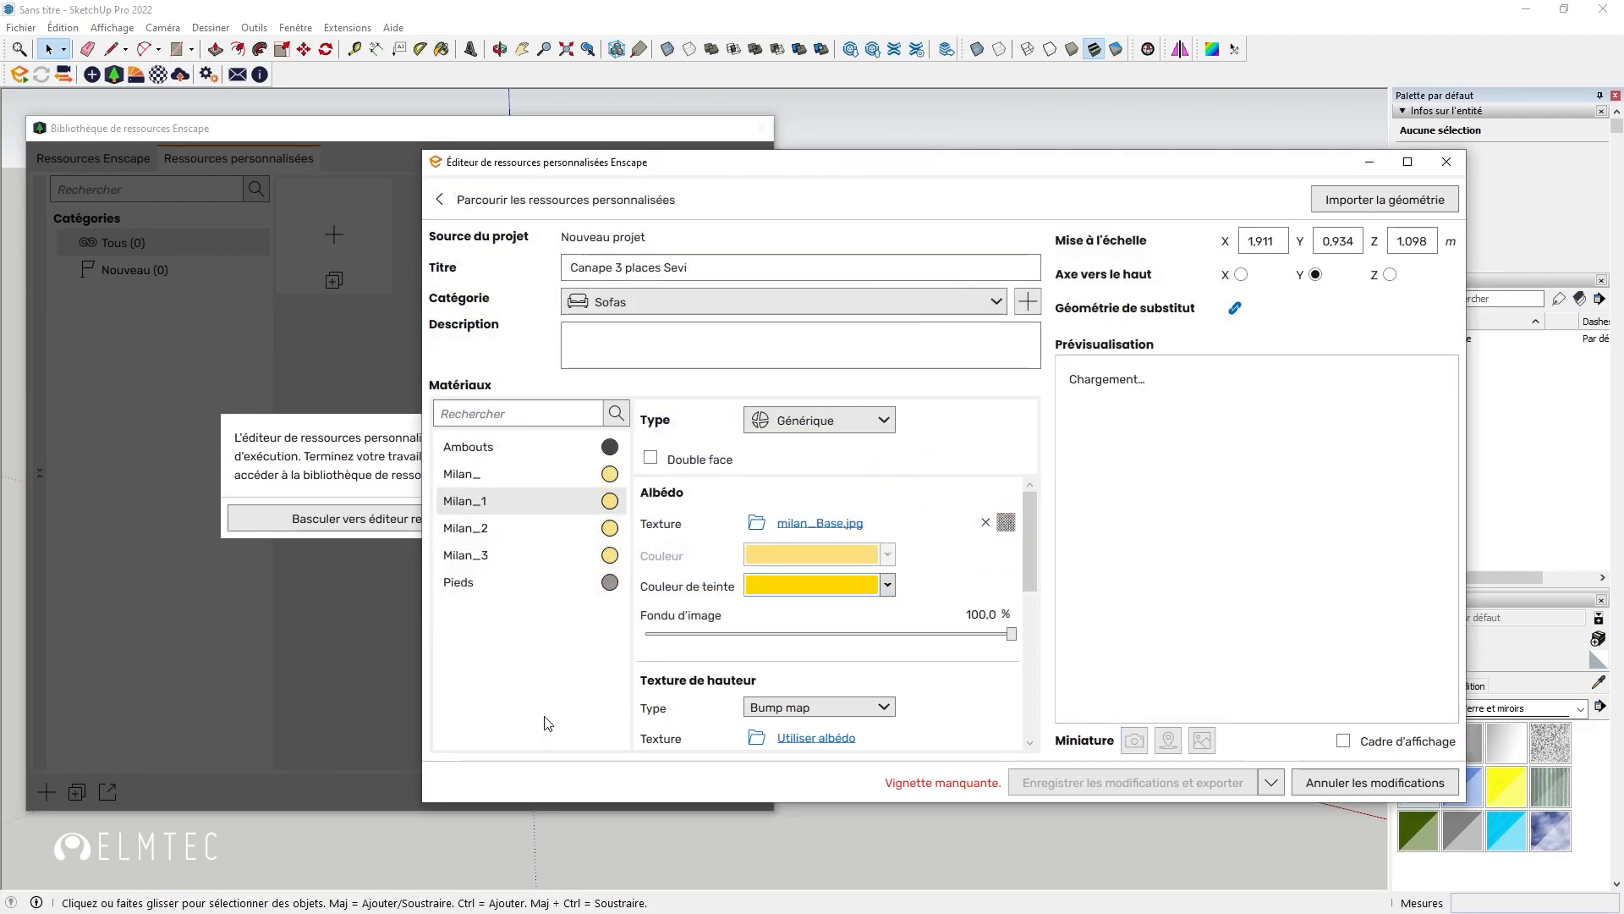
- Give Milan_2 the milan_Base.jpg albedo with a yellow tint and MILAN_Normal.jpg as height texture at an amount of about 0.14
click(465, 528)
click(756, 522)
double_click(704, 343)
click(886, 584)
click(866, 291)
click(756, 737)
double_click(689, 441)
scroll(829, 669, down, 2)
mouse_move(828, 705)
mouse_down()
mouse_move(896, 707)
mouse_move(846, 705)
mouse_up()
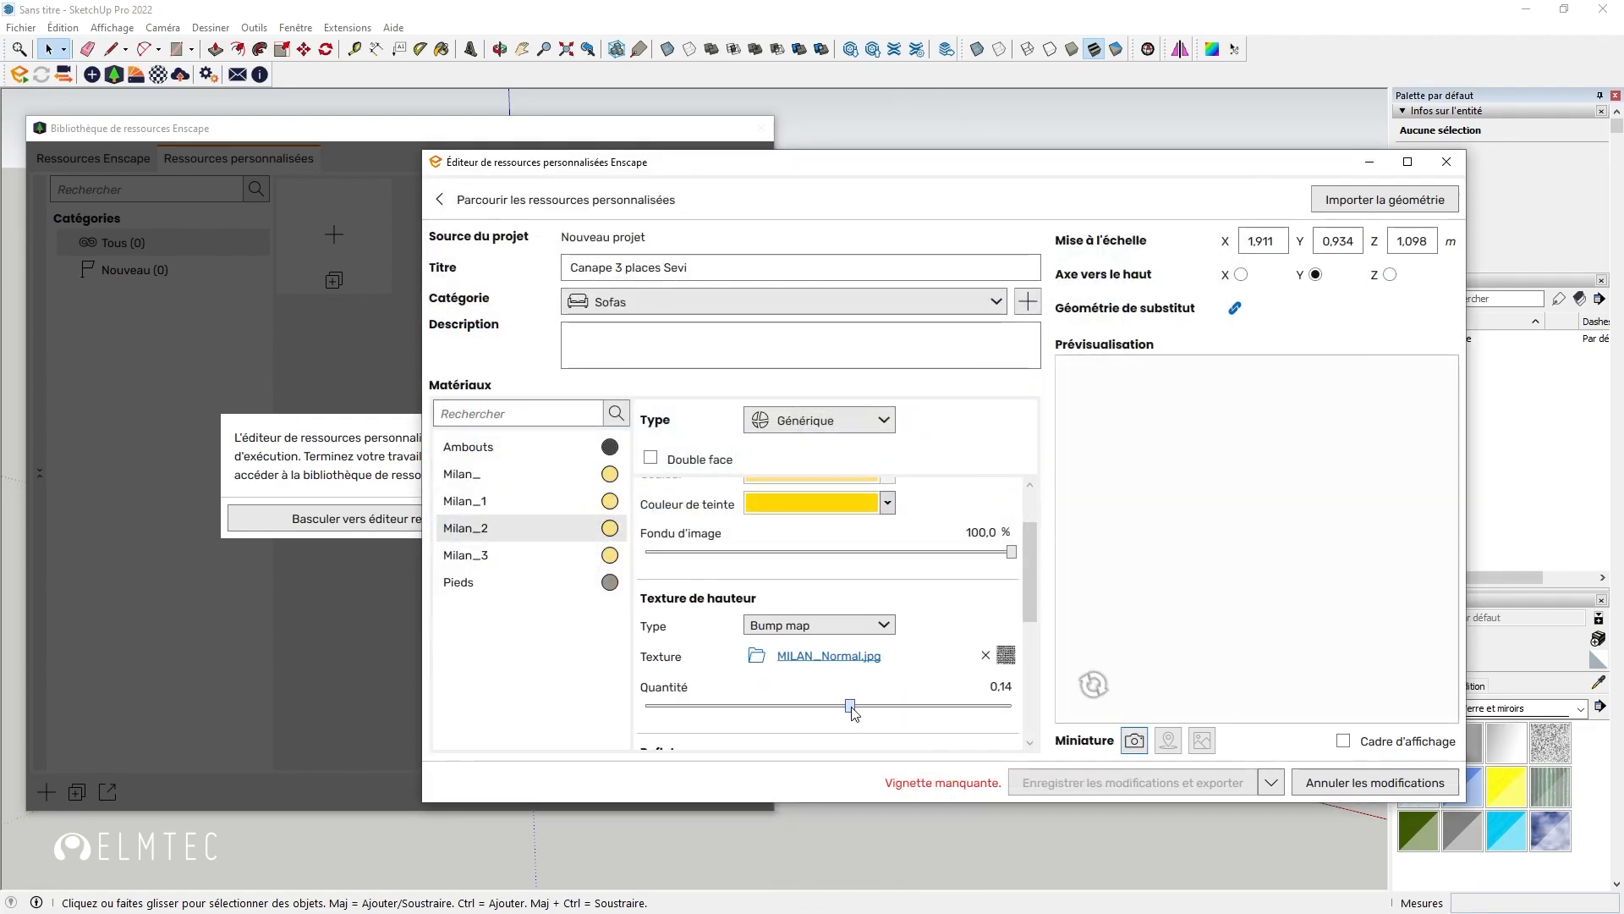
- Assign milan_Base.jpg as the albedo texture of the Milan_3 material and set its tint colour
click(474, 555)
scroll(929, 550, up, 2)
click(756, 522)
double_click(704, 342)
click(887, 585)
click(866, 291)
- Add MILAN_Normal.jpg as the height texture of Milan_3 and adjust its amount
scroll(878, 575, down, 7)
scroll(905, 578, up, 2)
click(756, 556)
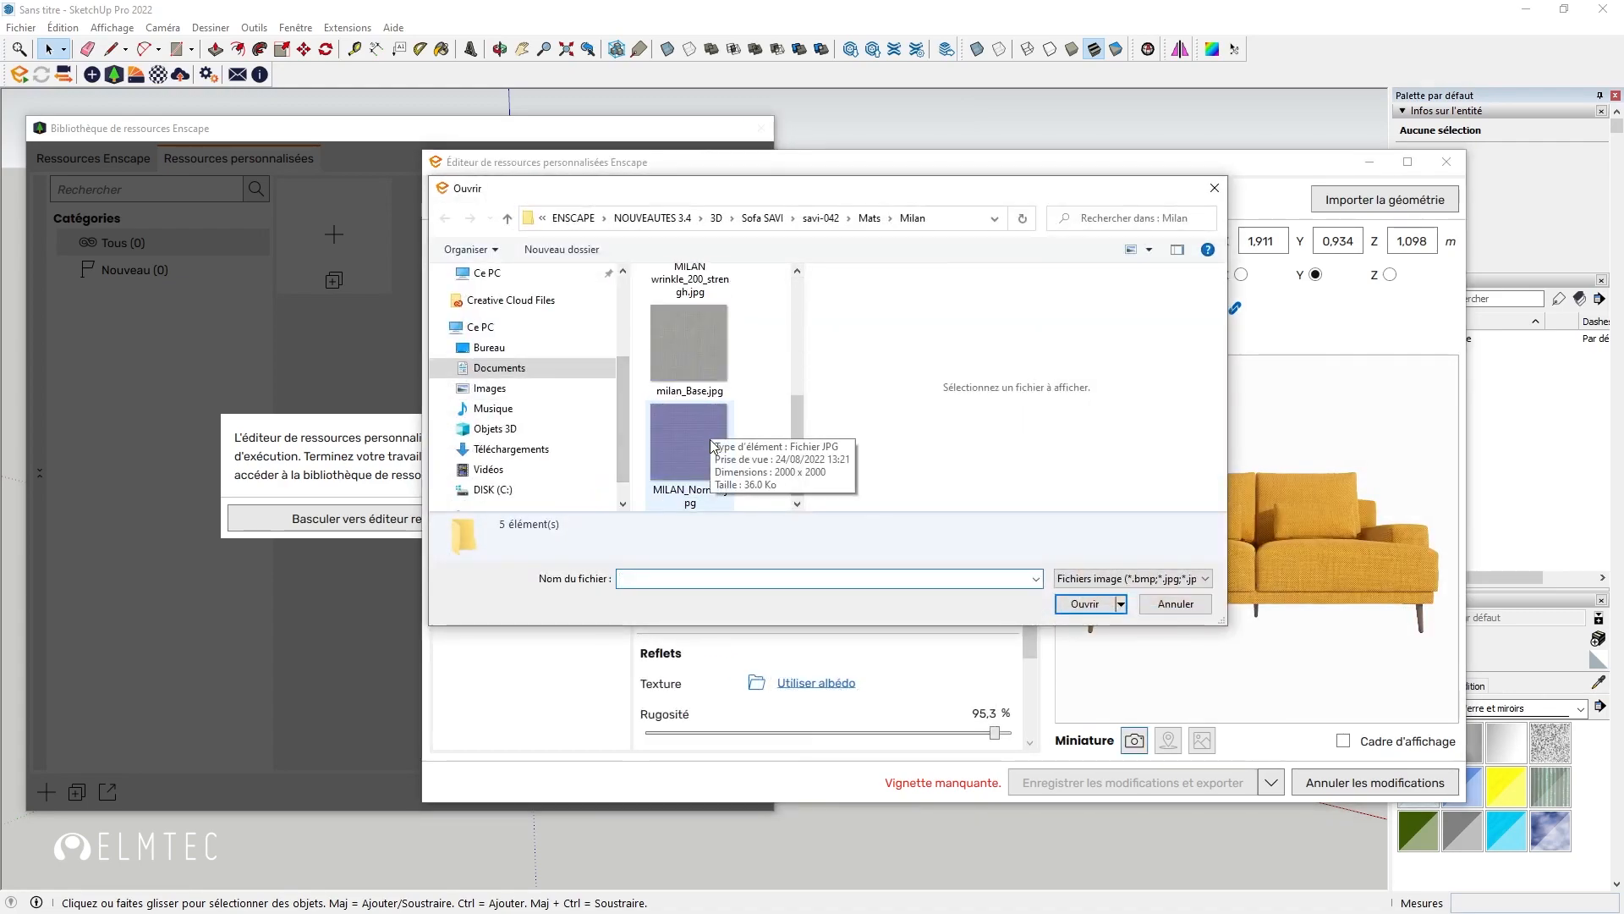
double_click(688, 448)
drag(930, 606, 877, 605)
- Add MILAN_Normal.jpg as the height texture of the Milan_ material
click(469, 473)
click(757, 556)
double_click(683, 461)
- Assign an albedo texture image from the Mats folder to the Pieds material
click(474, 582)
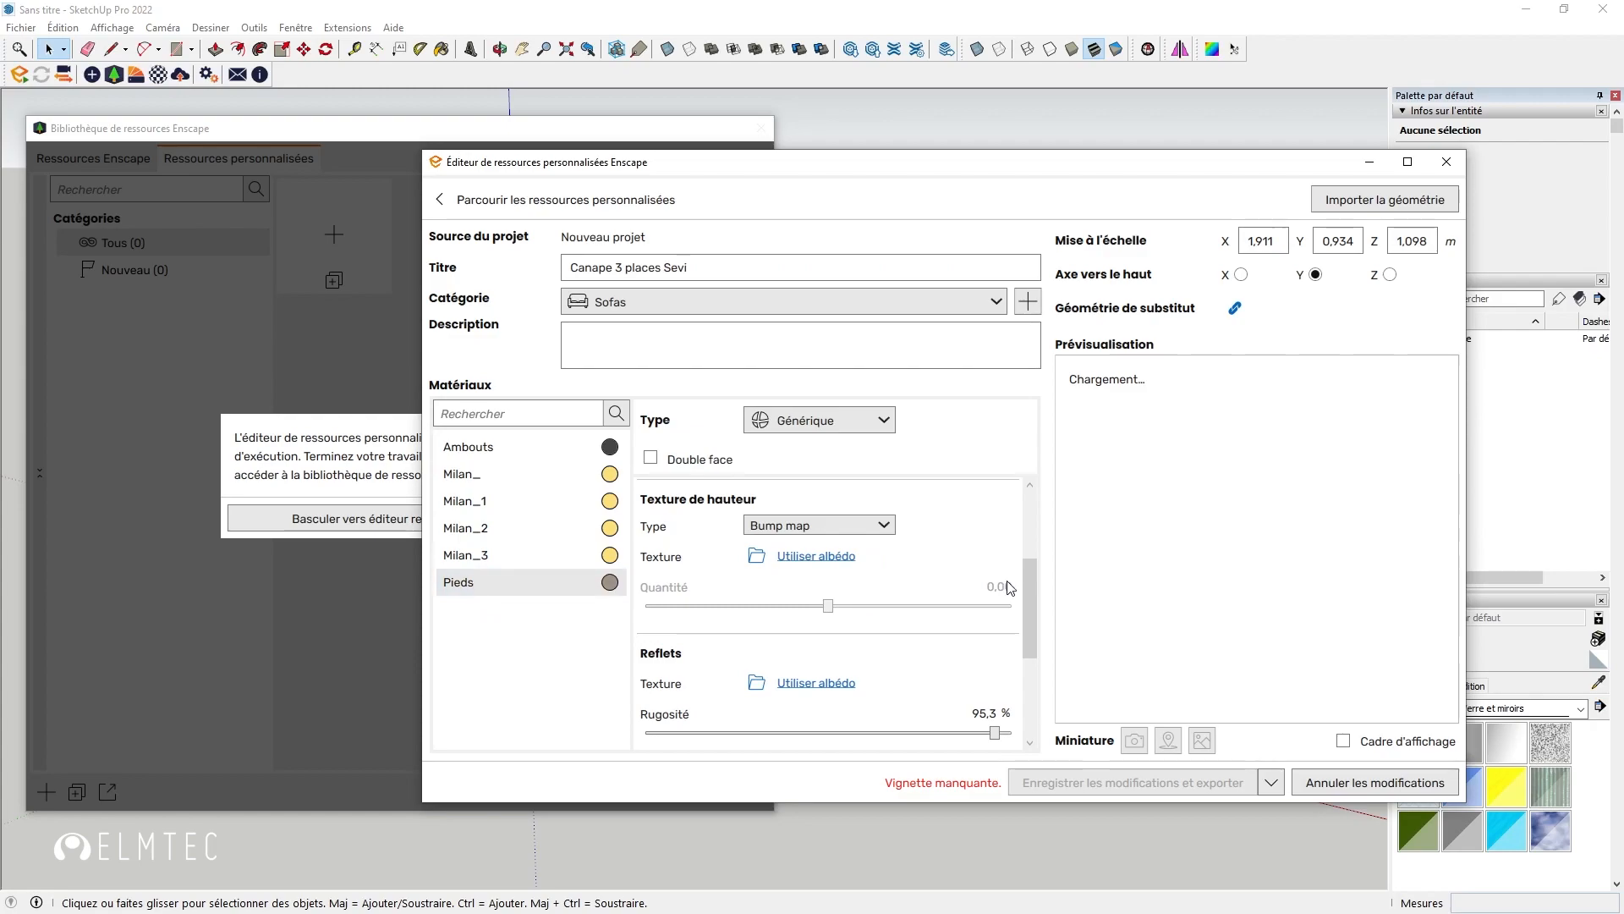
scroll(1005, 587, up, 2)
click(756, 522)
scroll(744, 474, down, 2)
click(869, 218)
double_click(673, 316)
scroll(709, 456, down, 3)
double_click(708, 455)
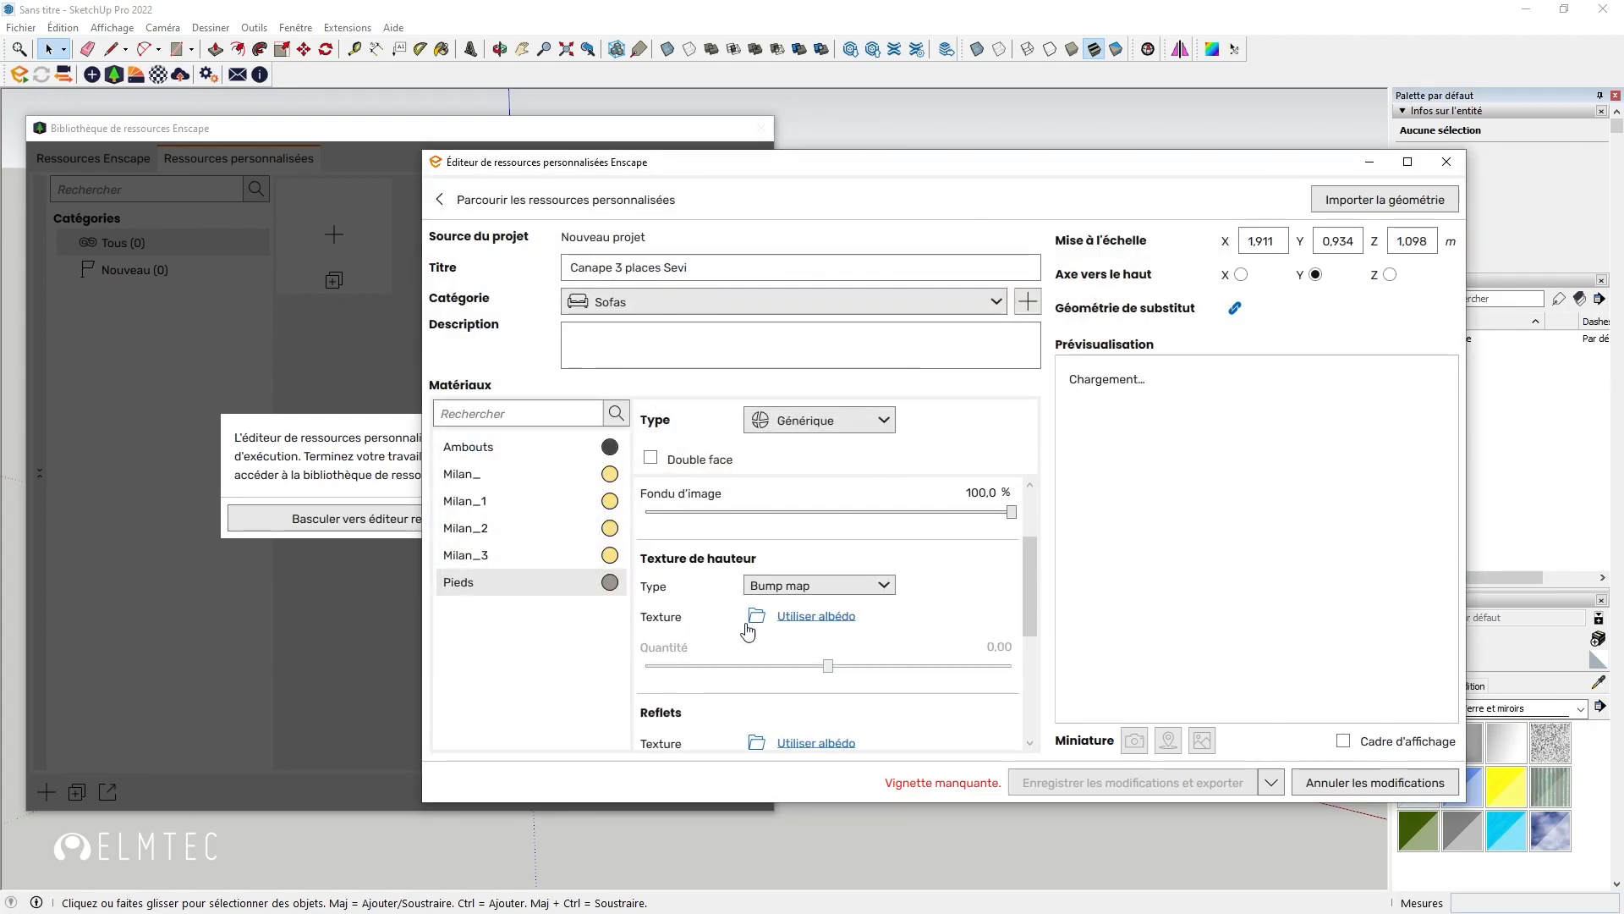
- Adjust the height texture amount of the Pieds material and assign idea oak gloss.jpg as its reflection texture
drag(931, 665, 845, 667)
scroll(1015, 638, down, 5)
click(756, 542)
double_click(709, 398)
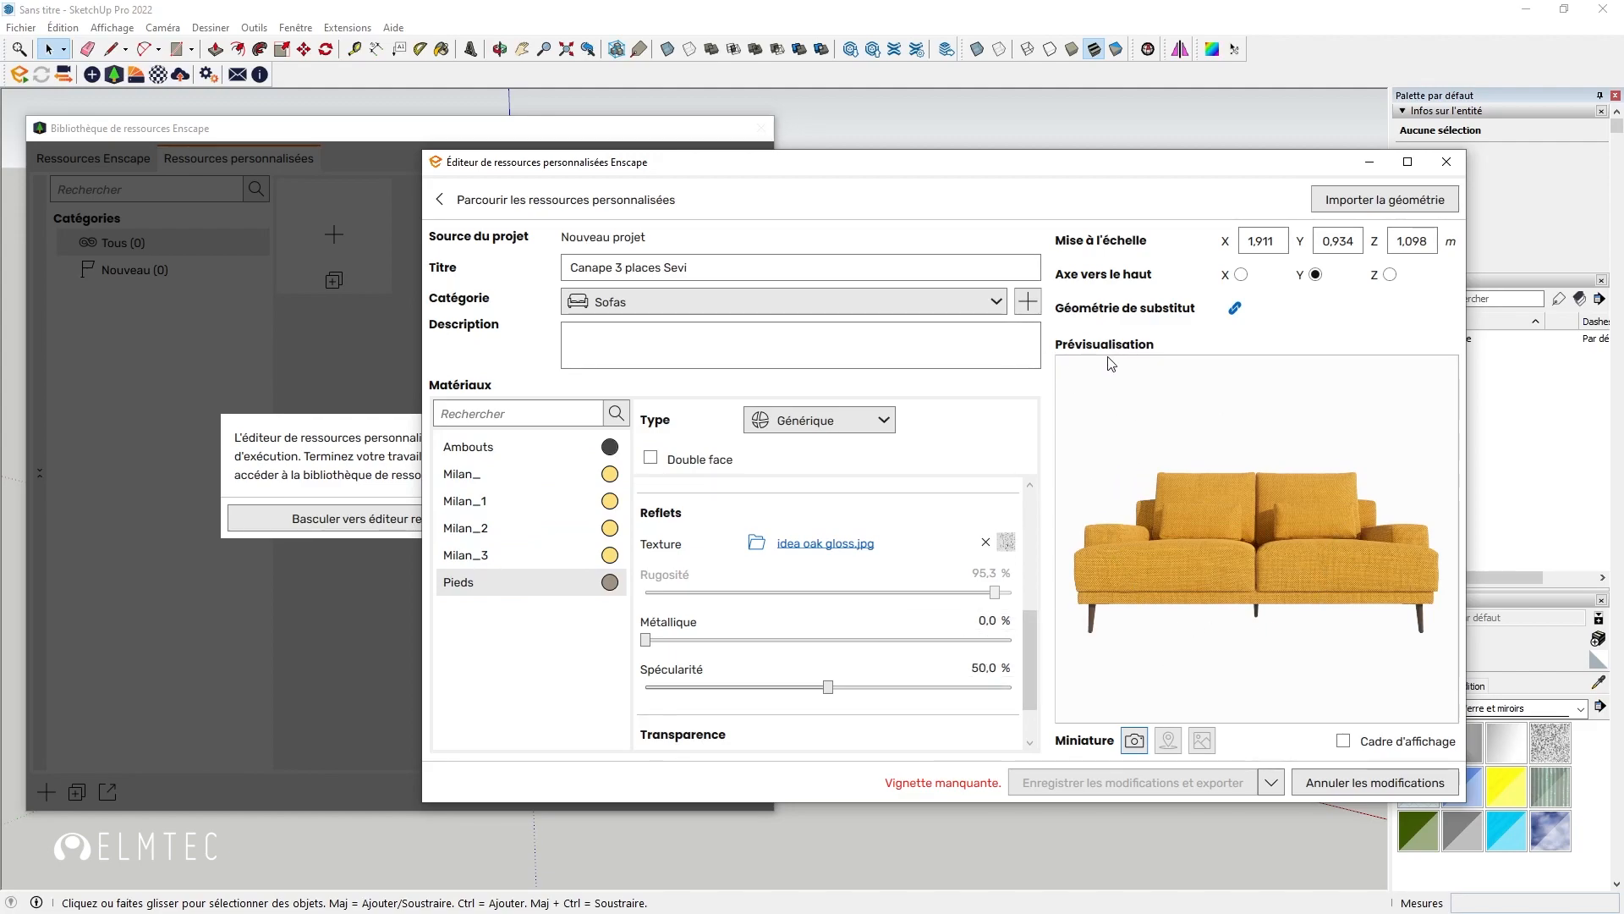
- Turn the sofa preview to a three-quarter view from slightly above and capture it as the asset's thumbnail
drag(1348, 542, 1100, 571)
drag(1208, 542, 1142, 629)
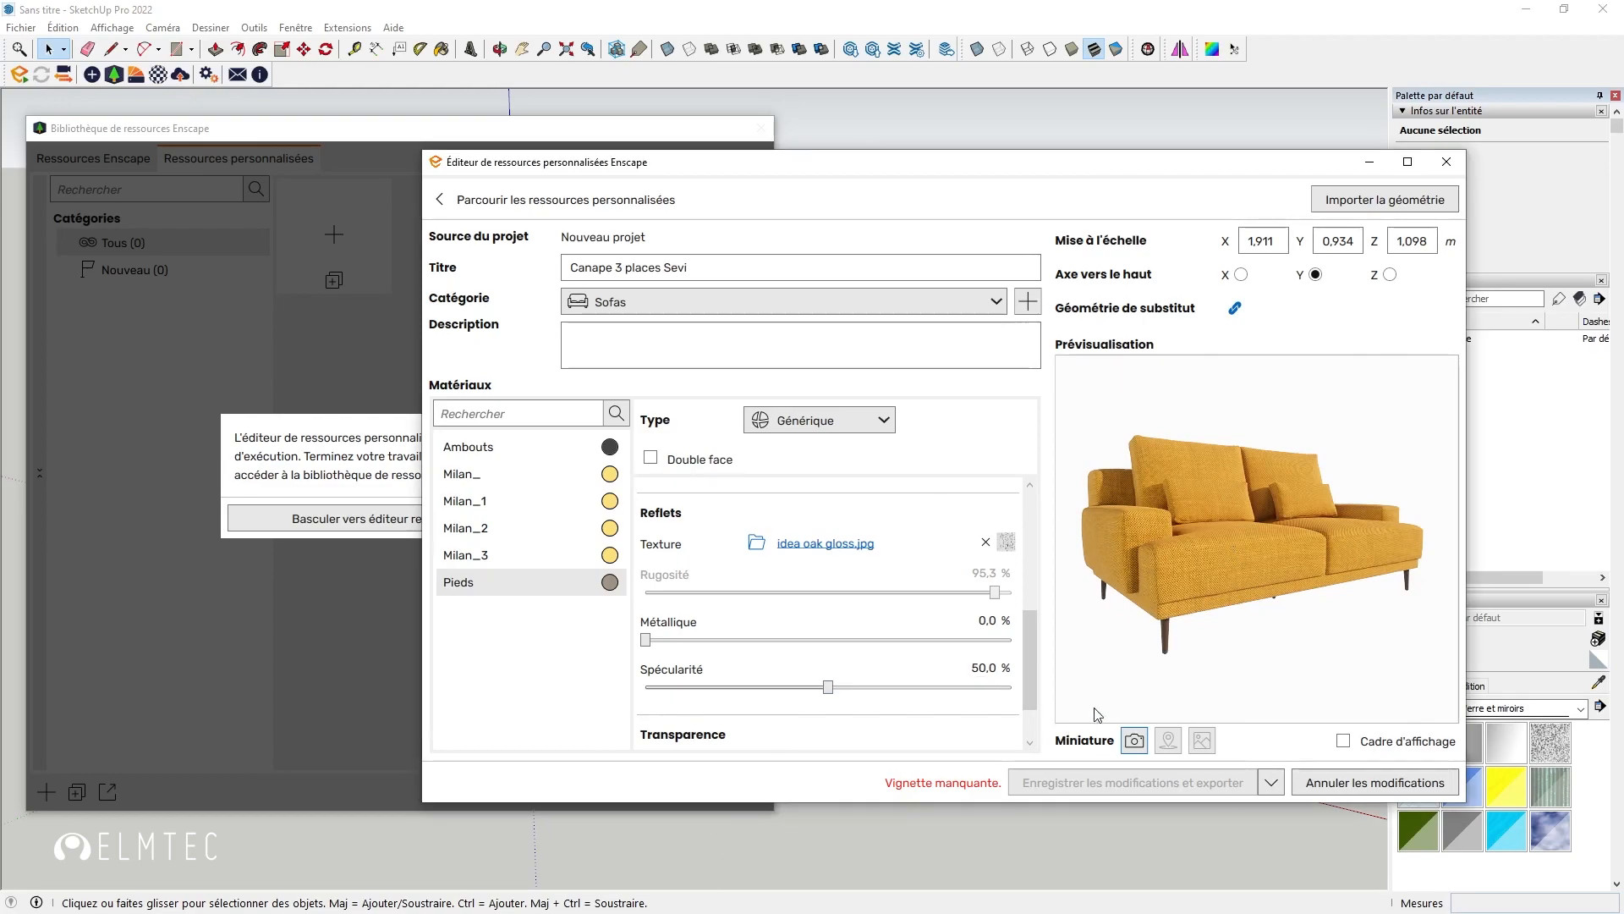
click(1135, 742)
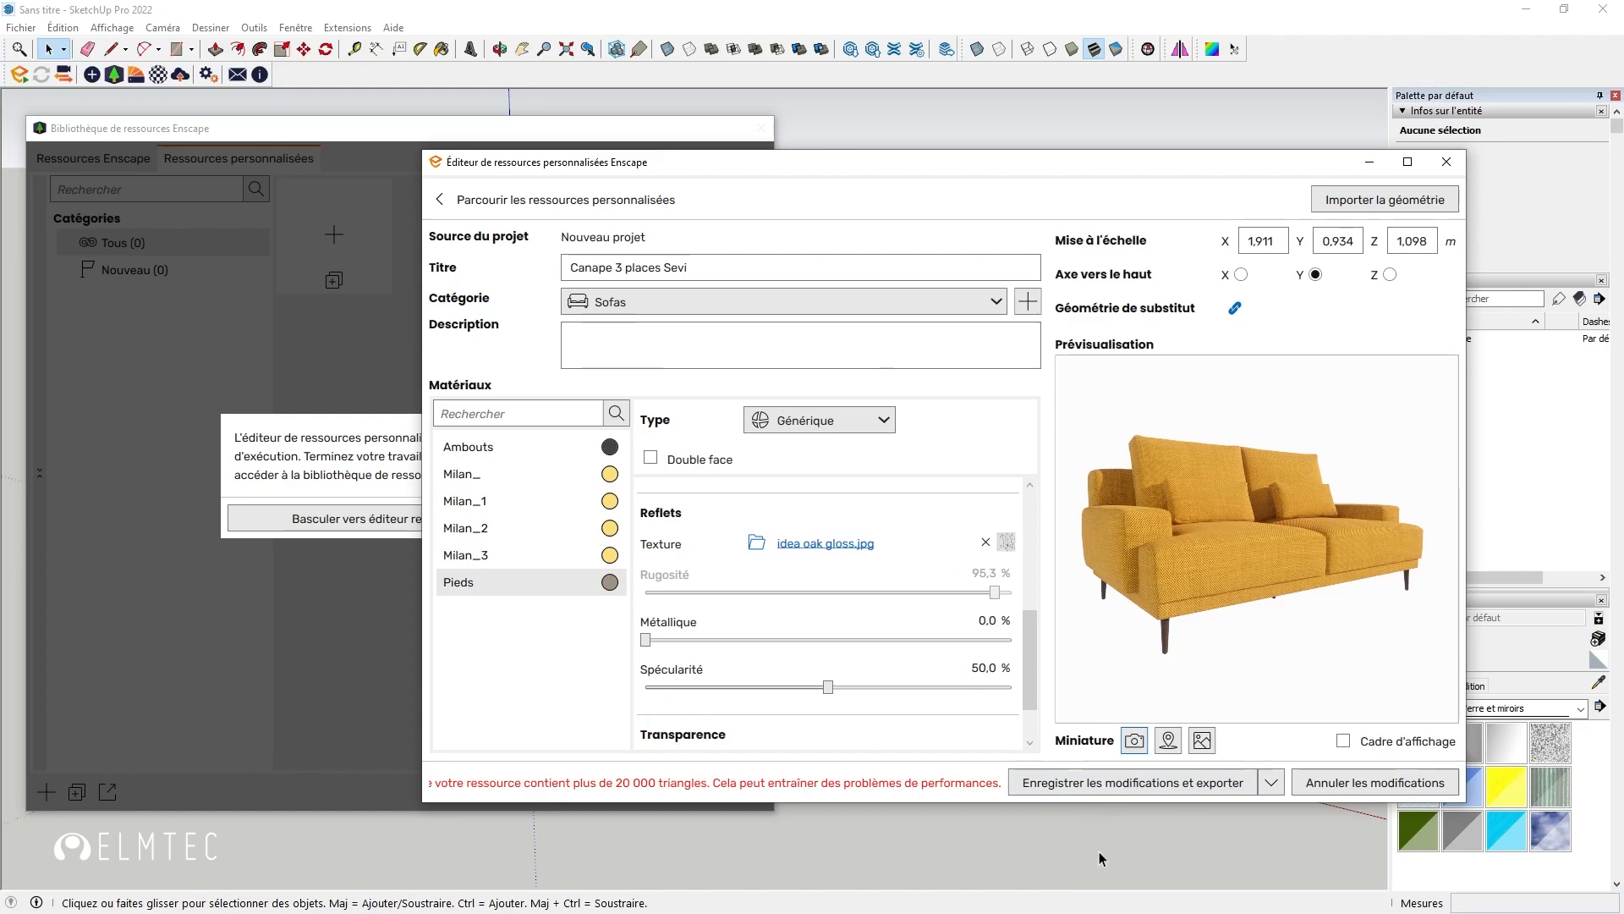
- Save and export the Canape 3 places Sevi asset and return to the custom asset library
click(1129, 780)
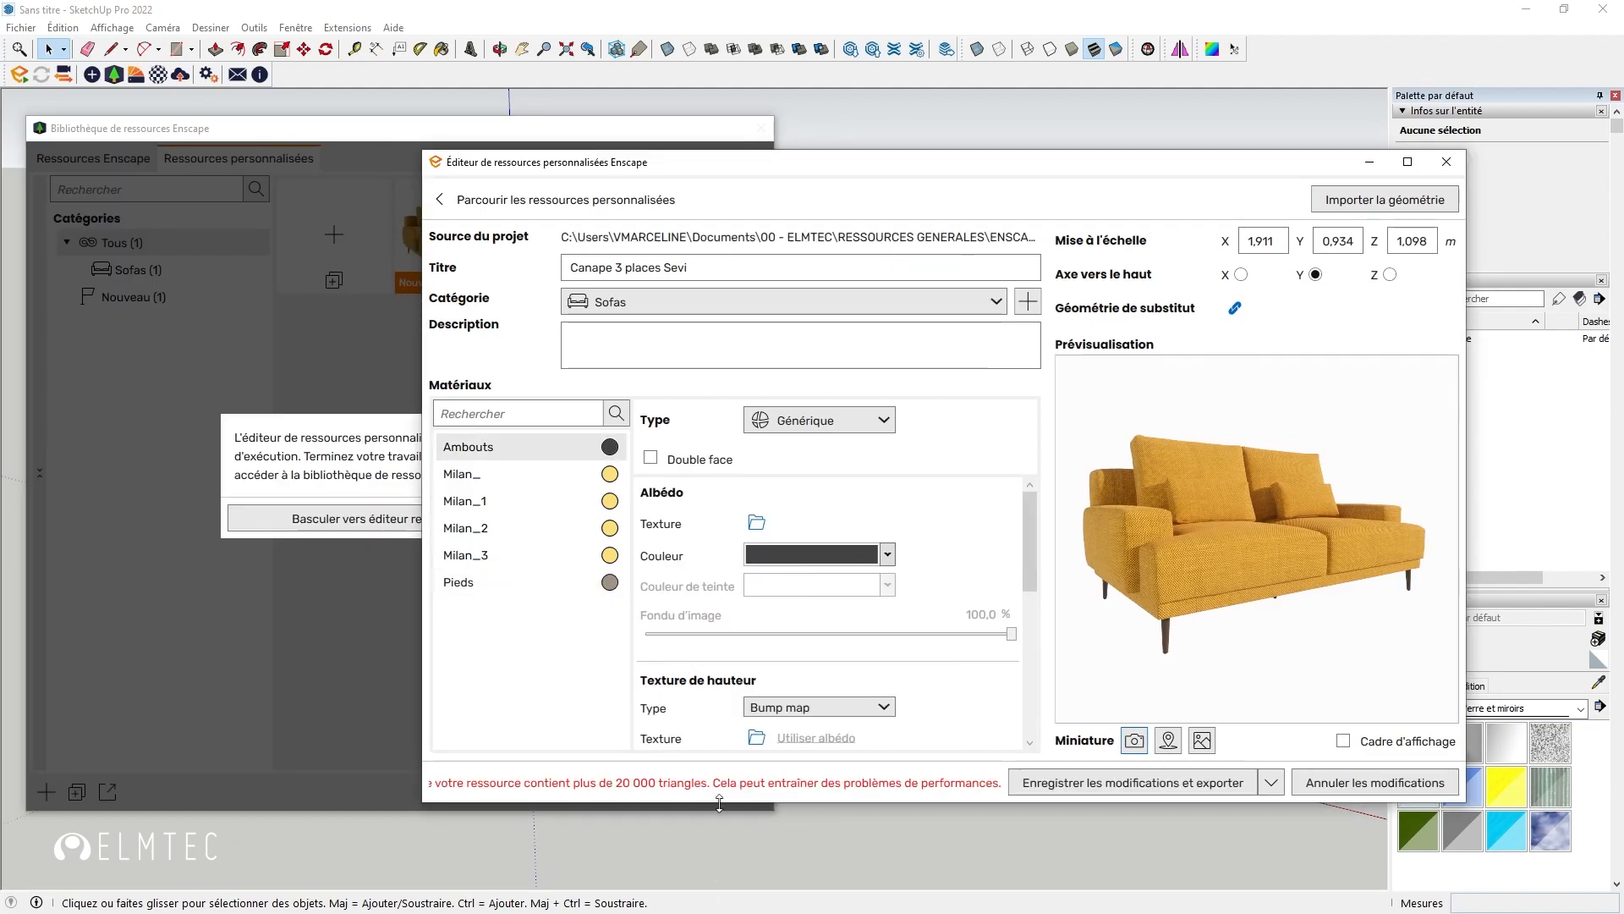
click(557, 203)
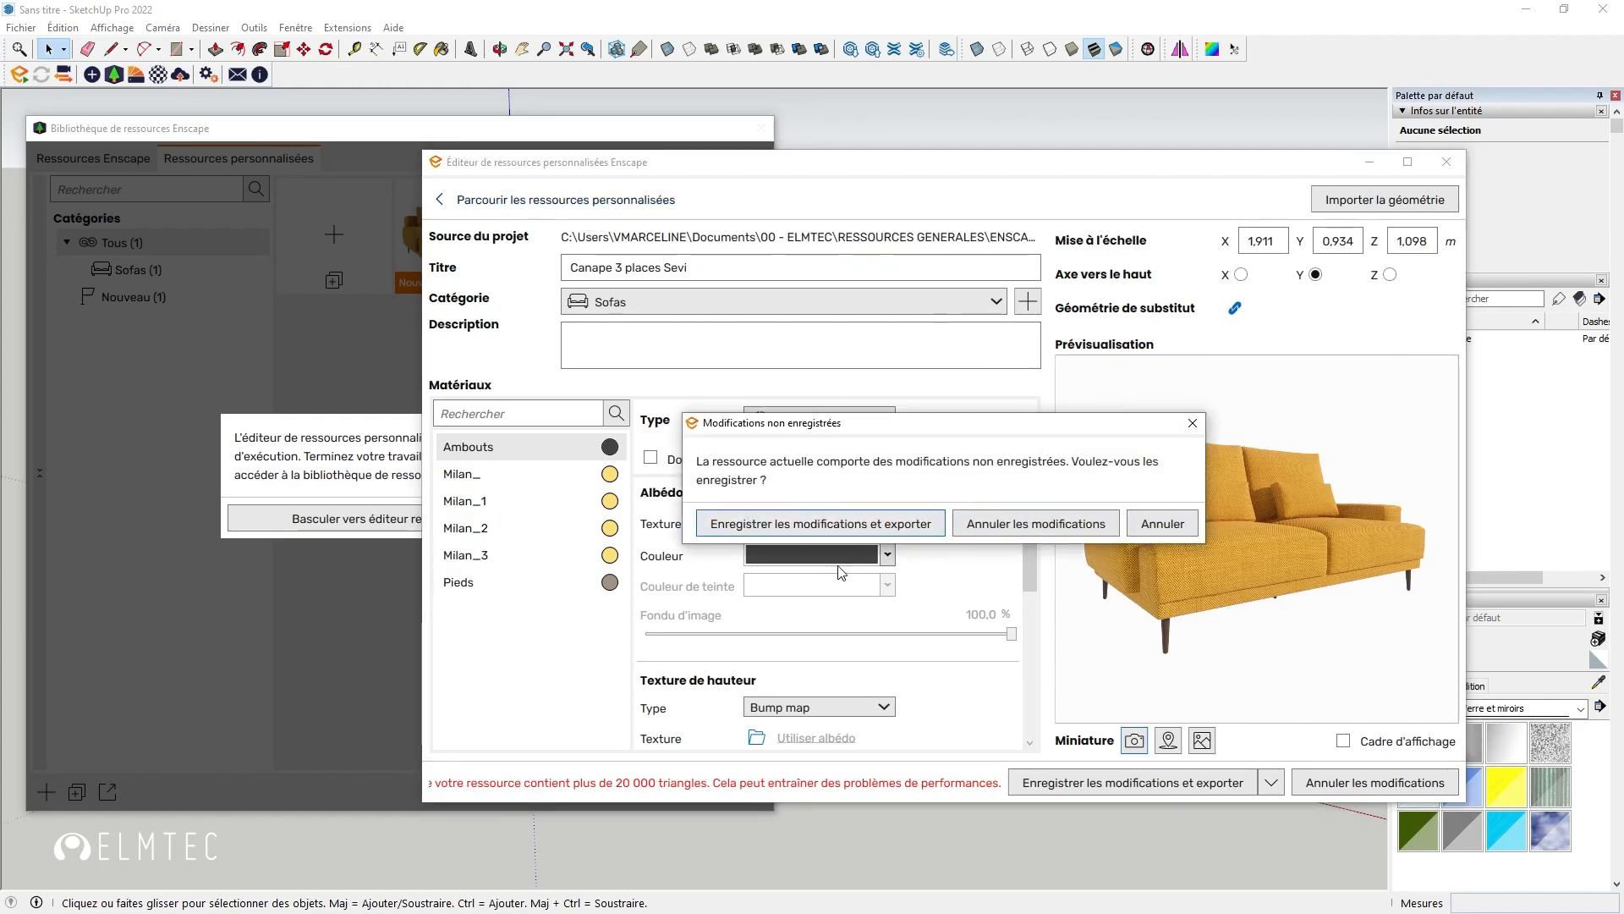
click(824, 532)
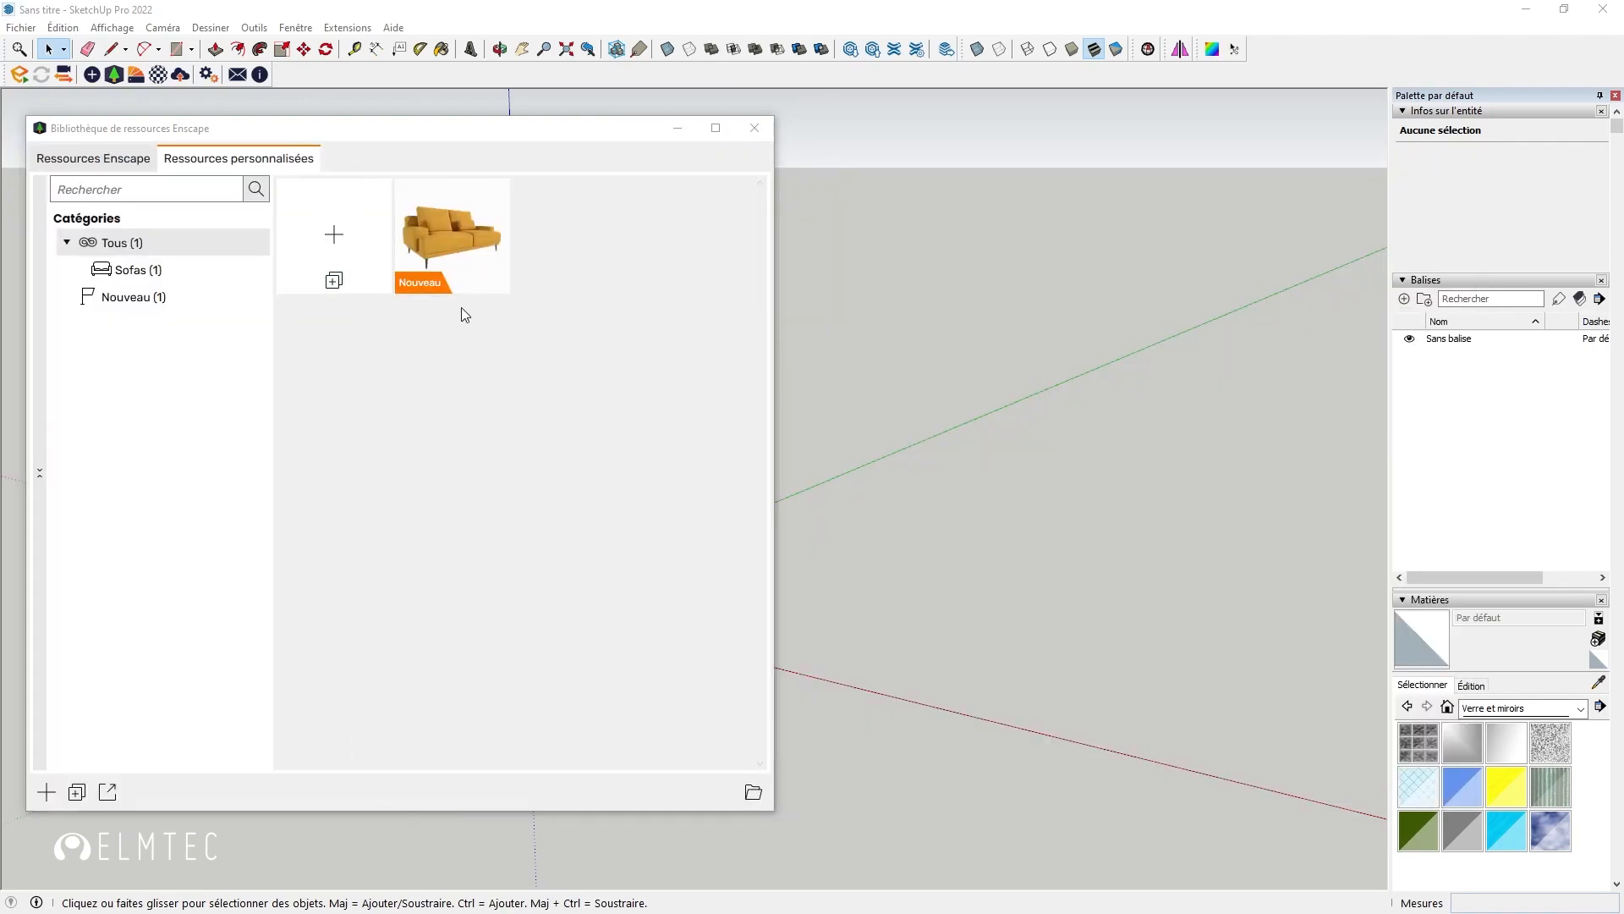
- Place the custom sofa asset in the model on the ground beside the human figure, near the red axis
click(201, 271)
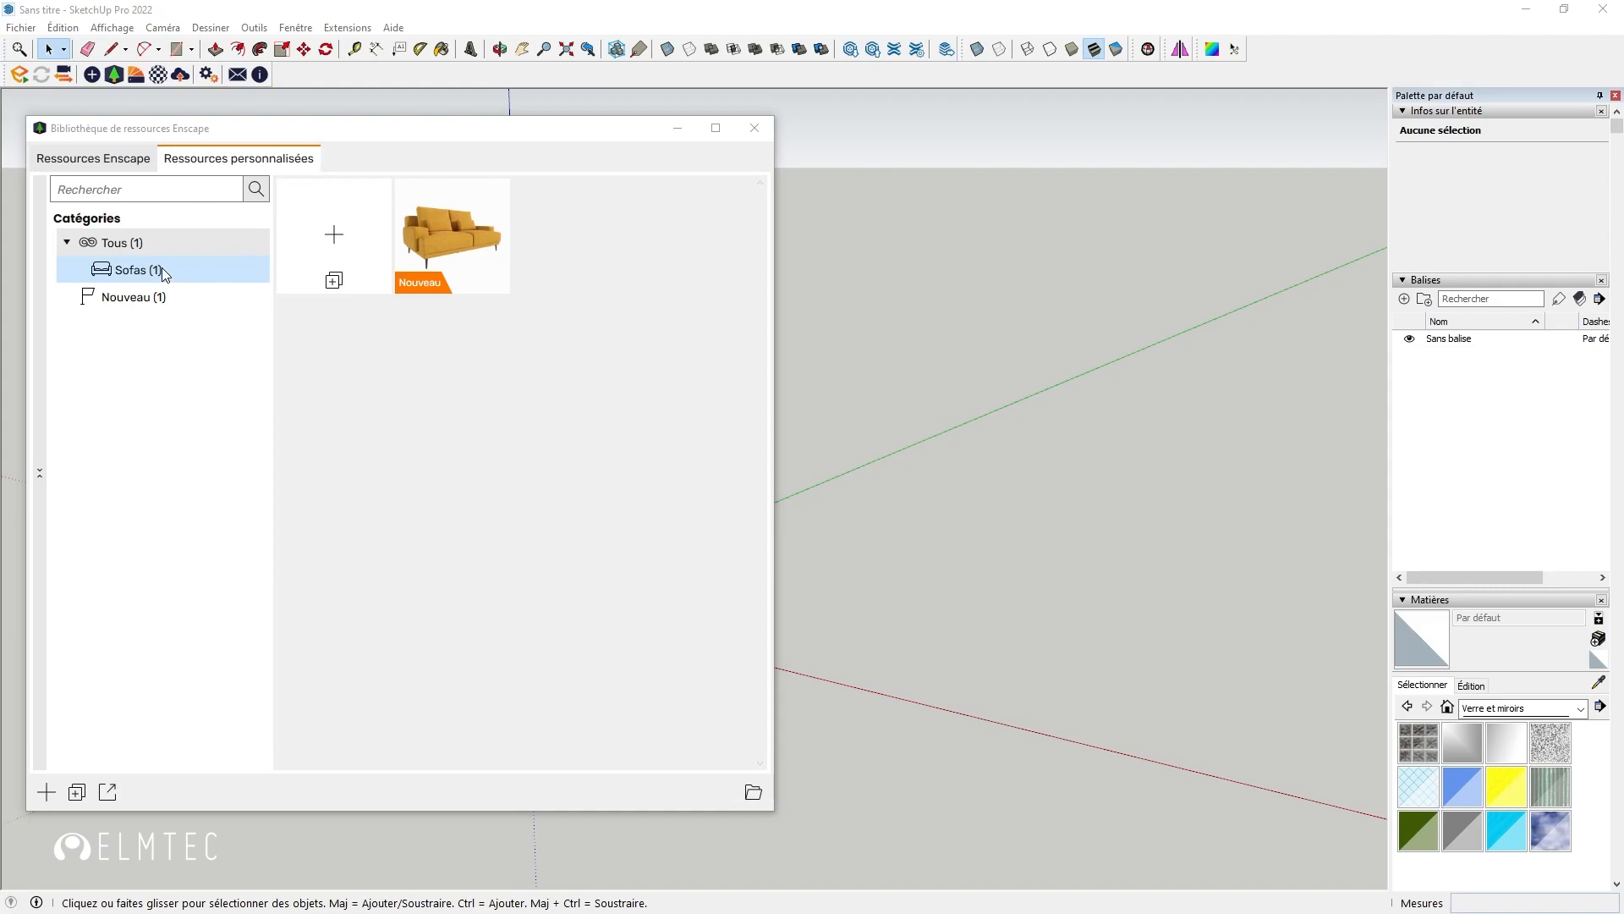
click(461, 248)
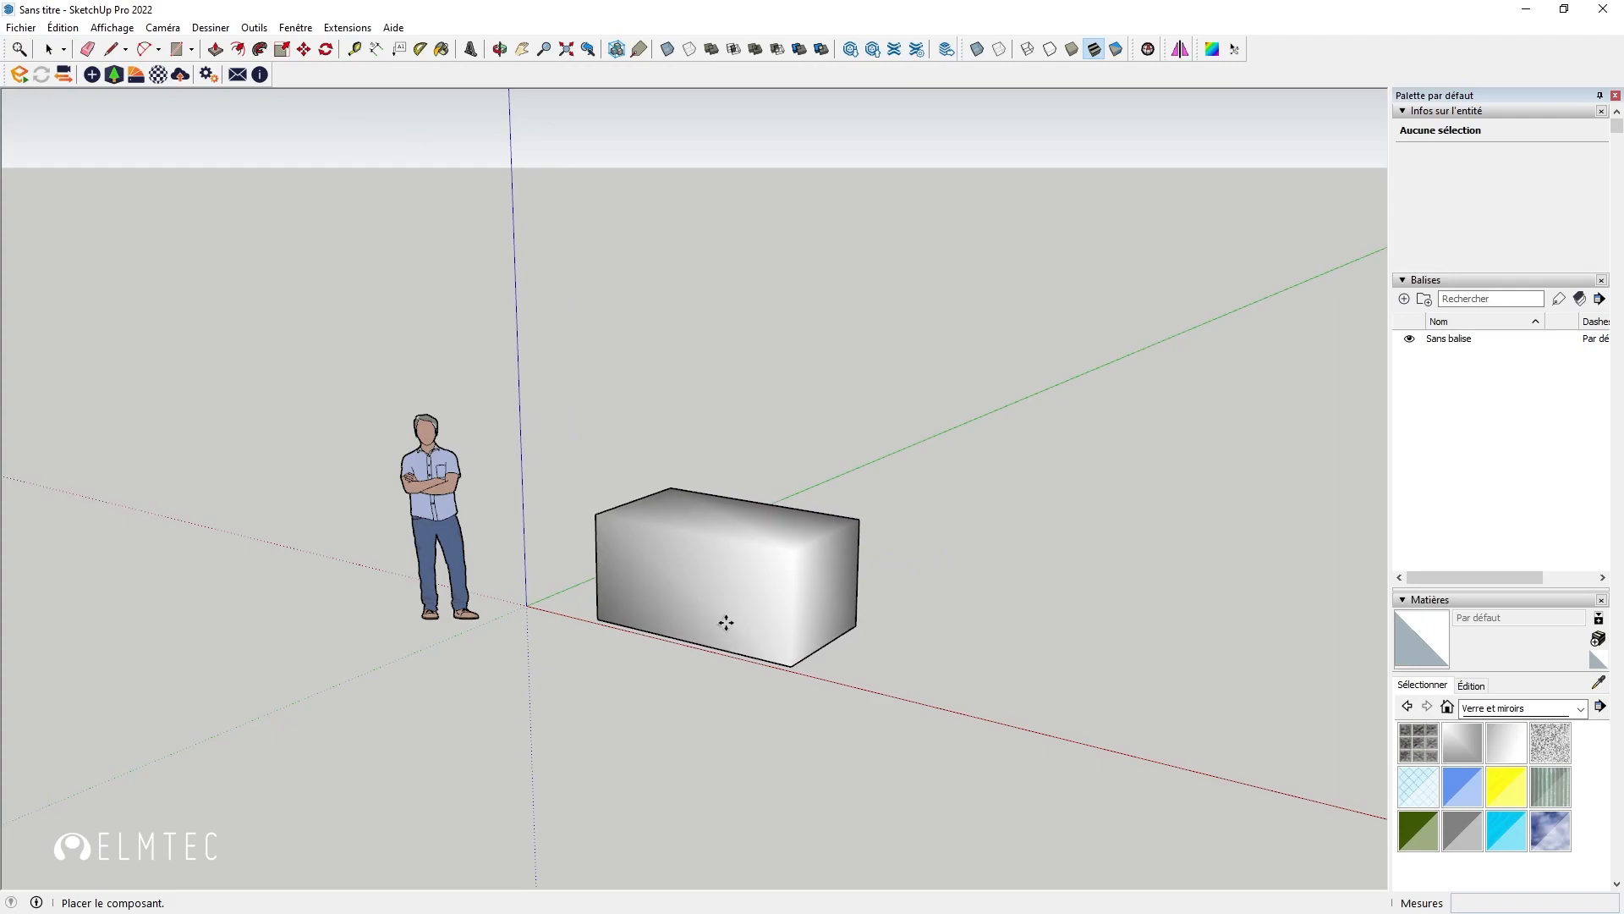
click(714, 663)
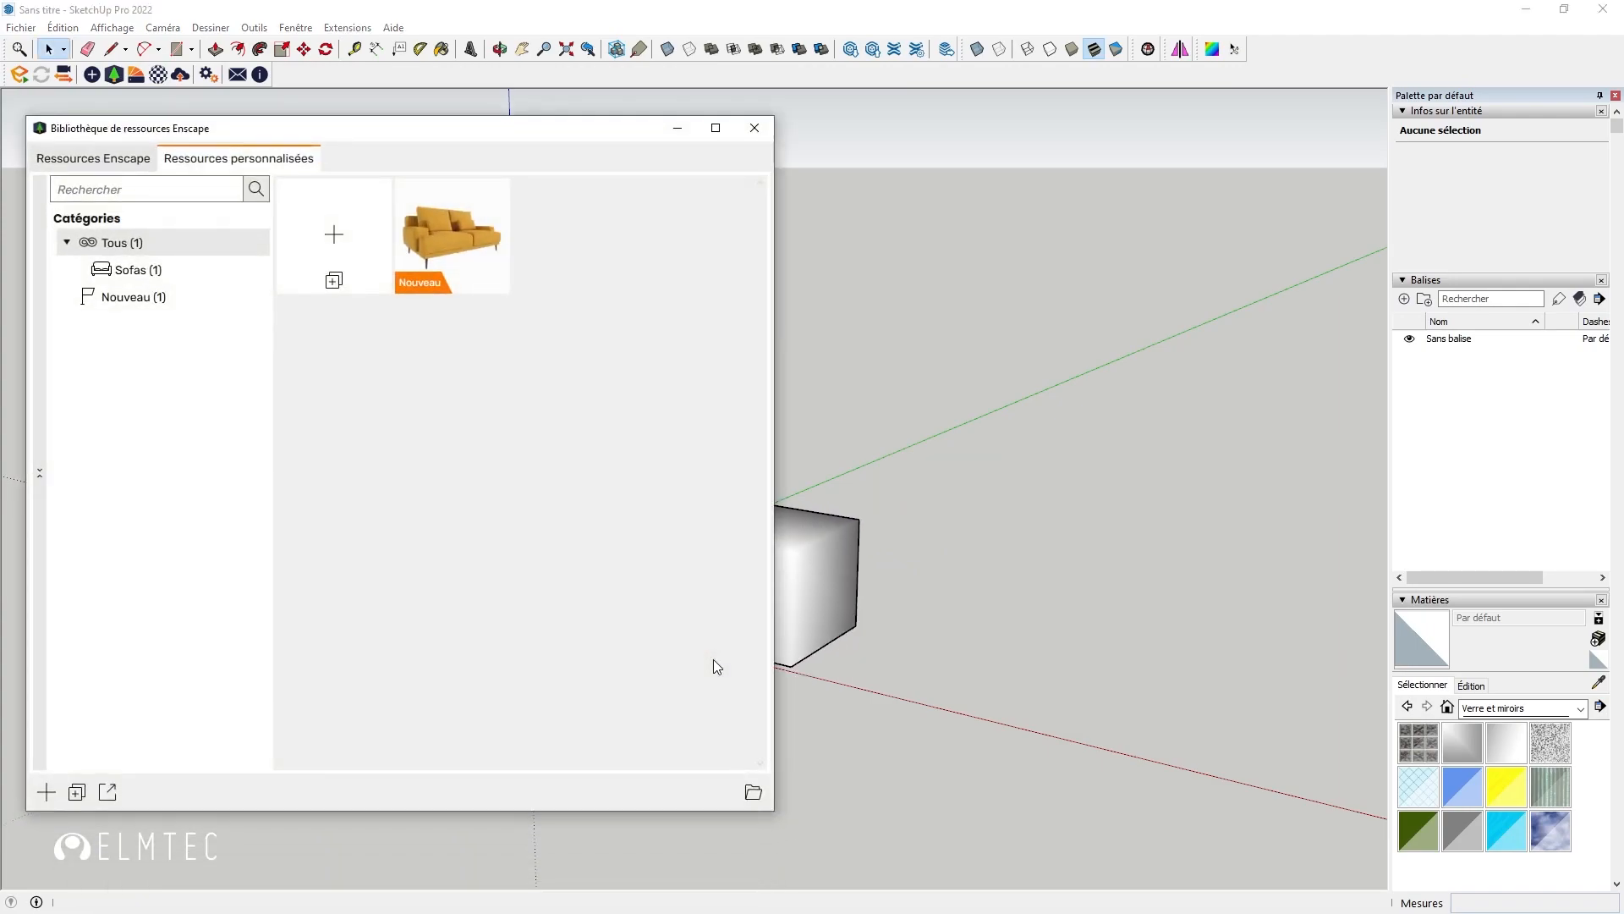
- Start the Enscape rendering and examine the placed sofa from several angles and distances
click(20, 76)
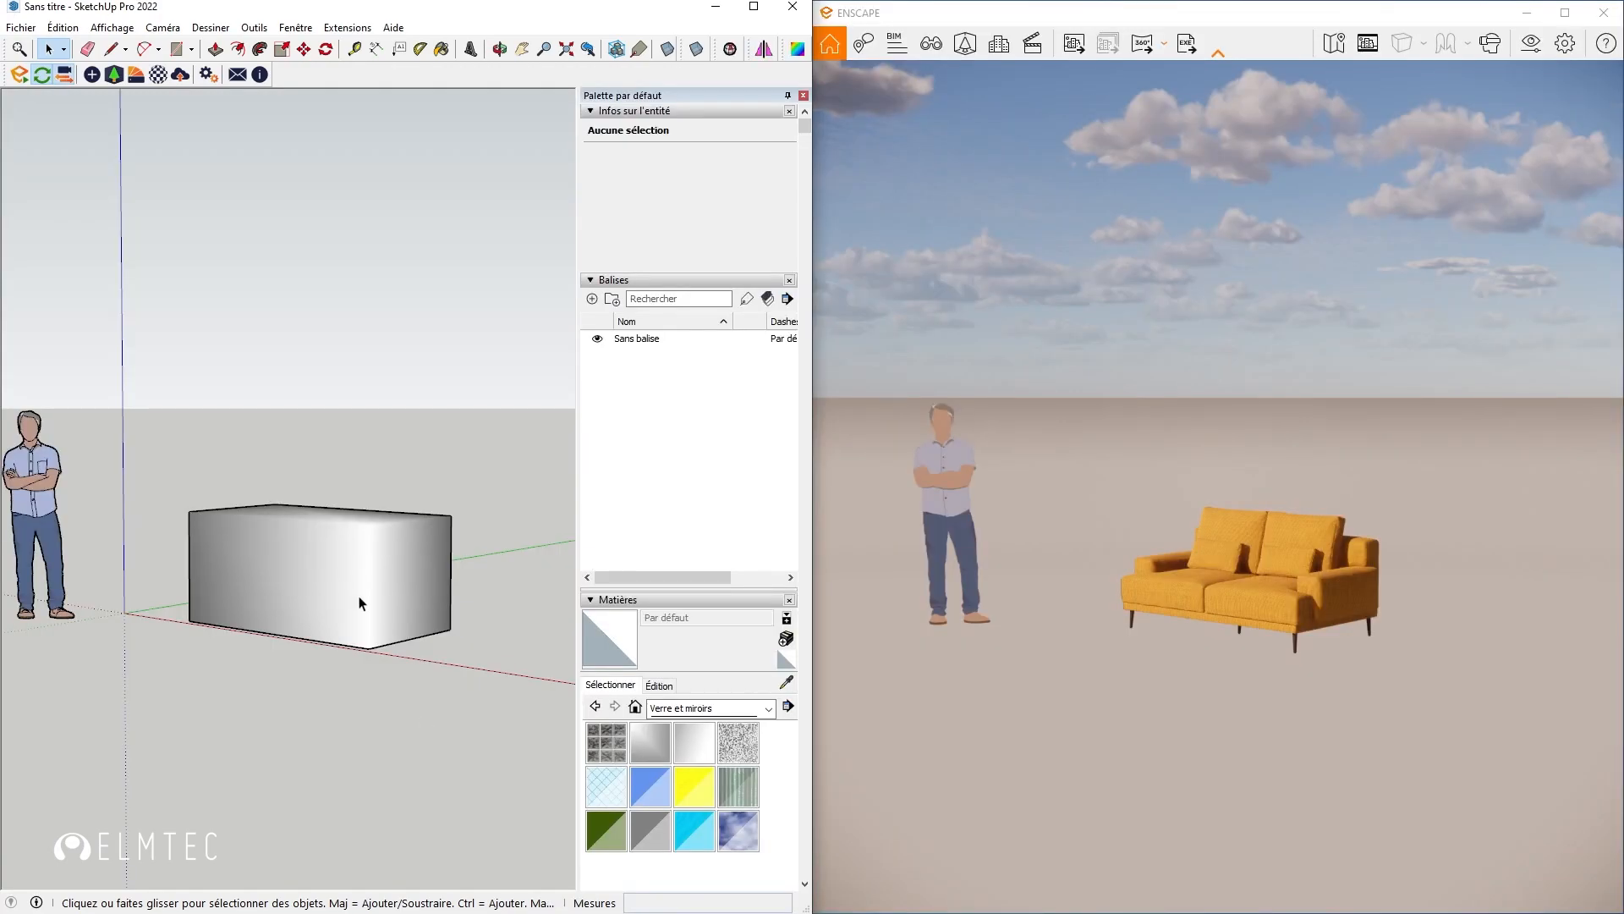
key(o)
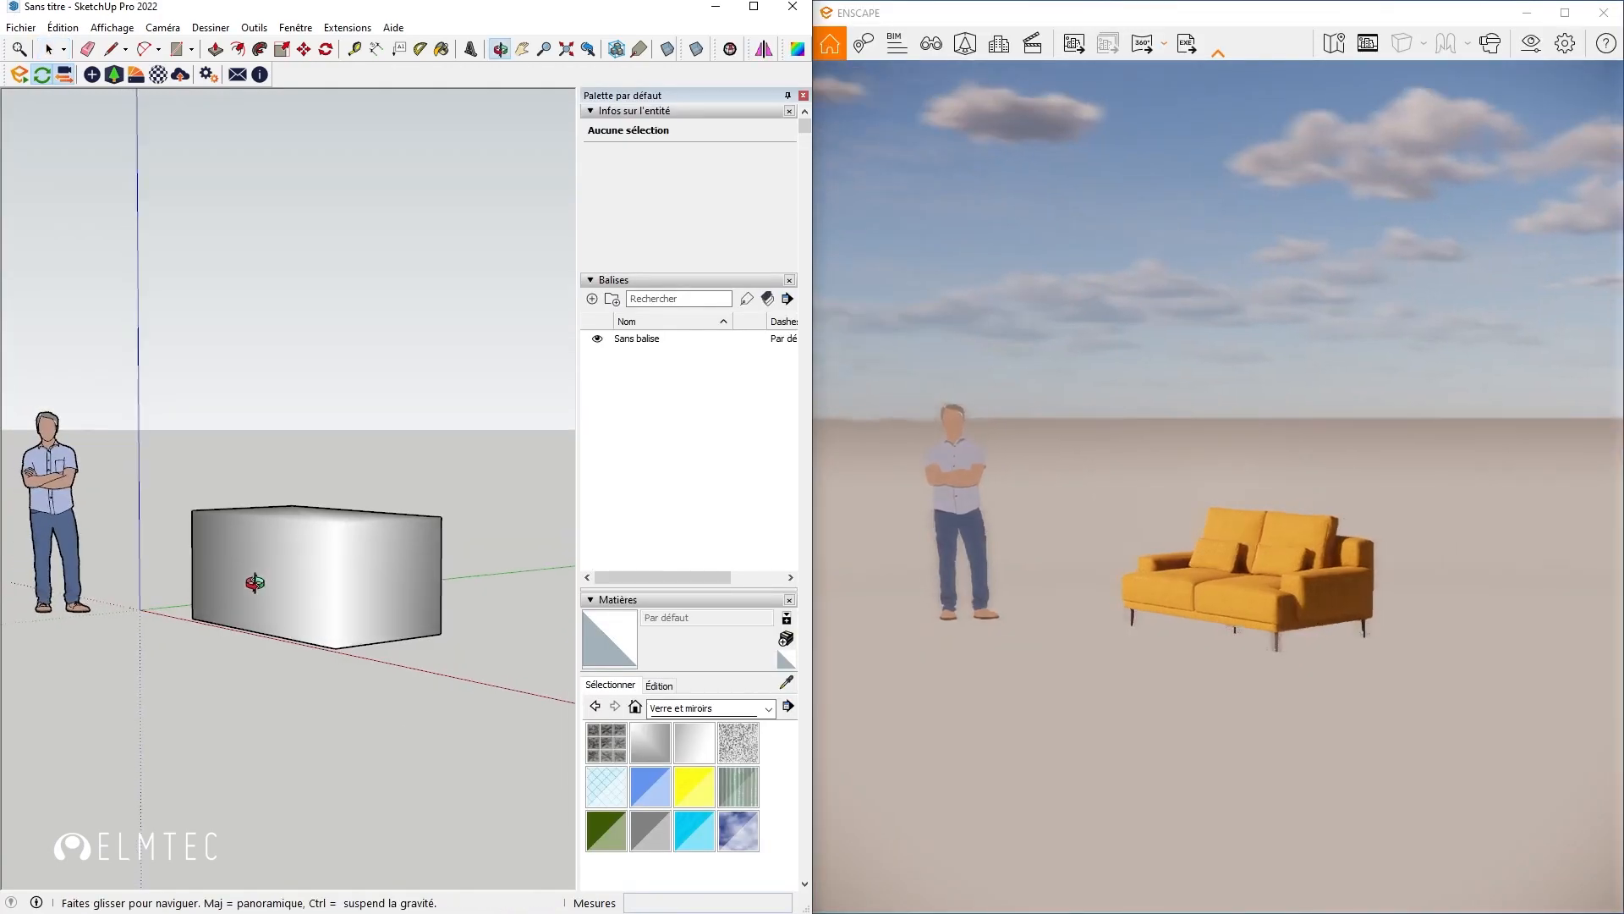
mouse_move(400, 600)
mouse_down()
mouse_move(428, 617)
mouse_move(158, 634)
mouse_move(362, 685)
mouse_move(319, 652)
mouse_move(352, 638)
mouse_up()
key(space)
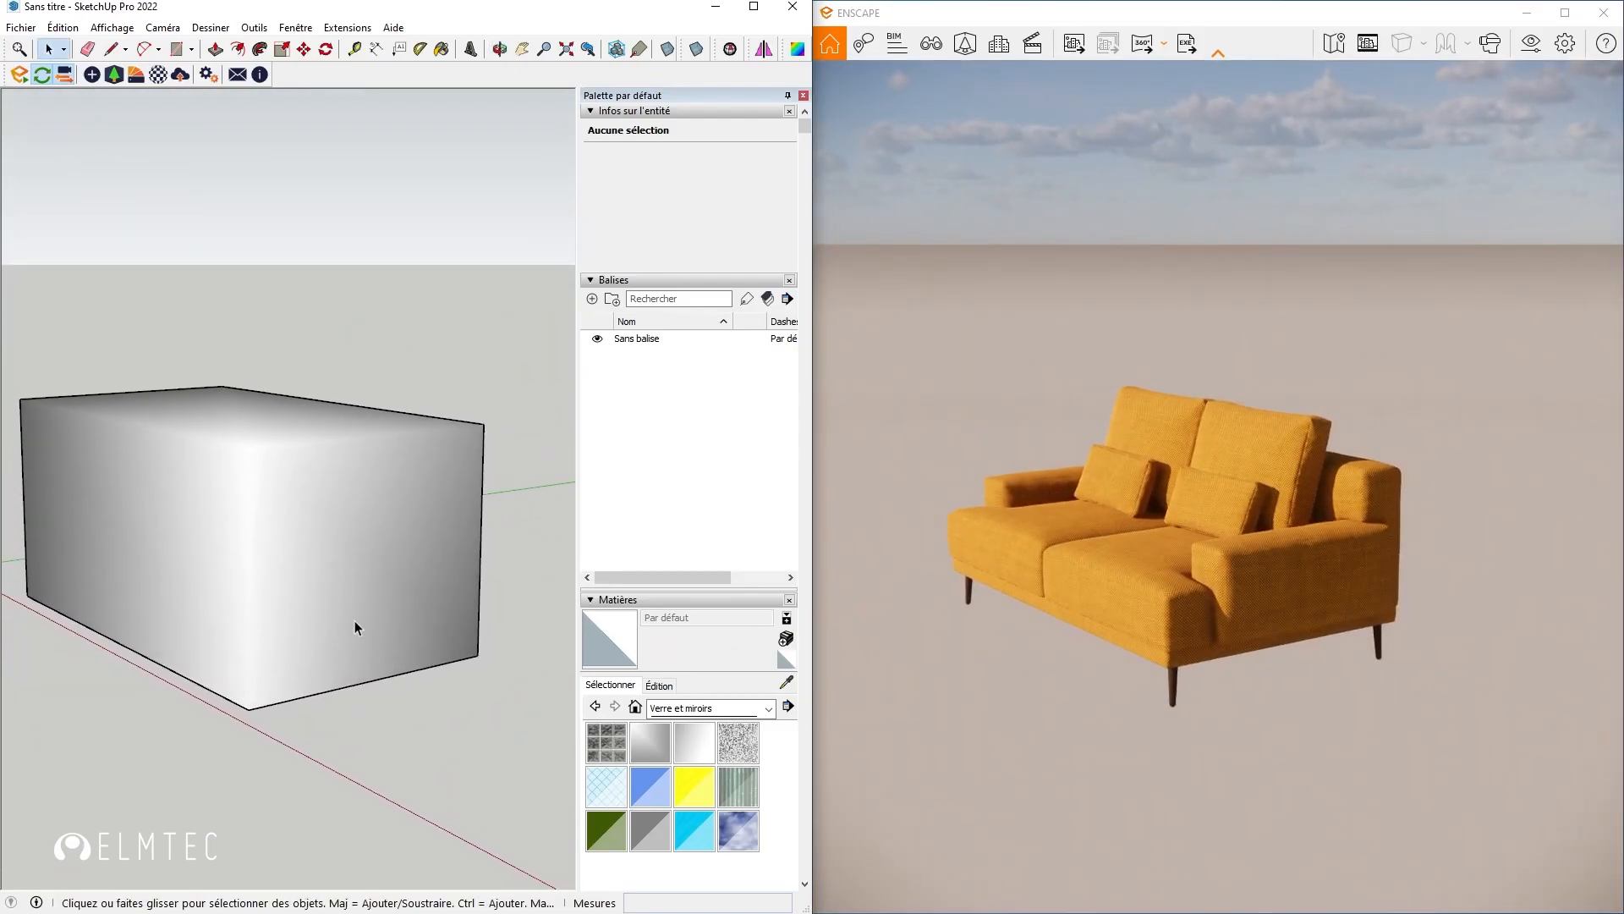
scroll(360, 609, up, 3)
scroll(363, 589, down, 2)
scroll(371, 589, up, 2)
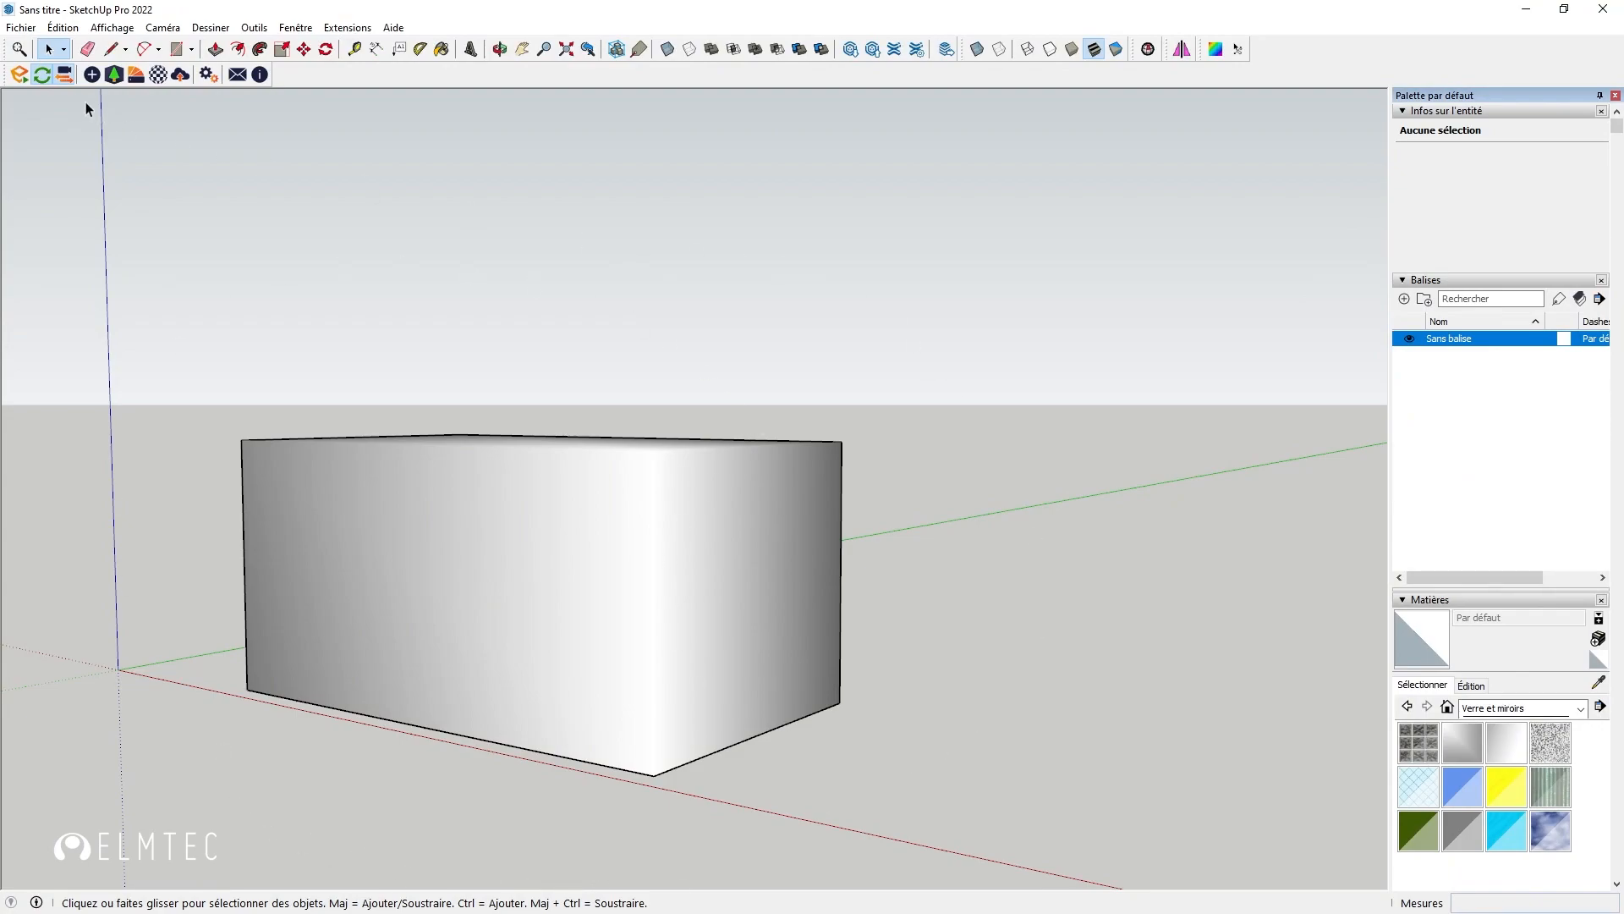
- Reopen the Canape 3 places Sevi asset for editing and link savi-043_Sub.fbx from the savi-042 folder as its substitute geometry
click(113, 74)
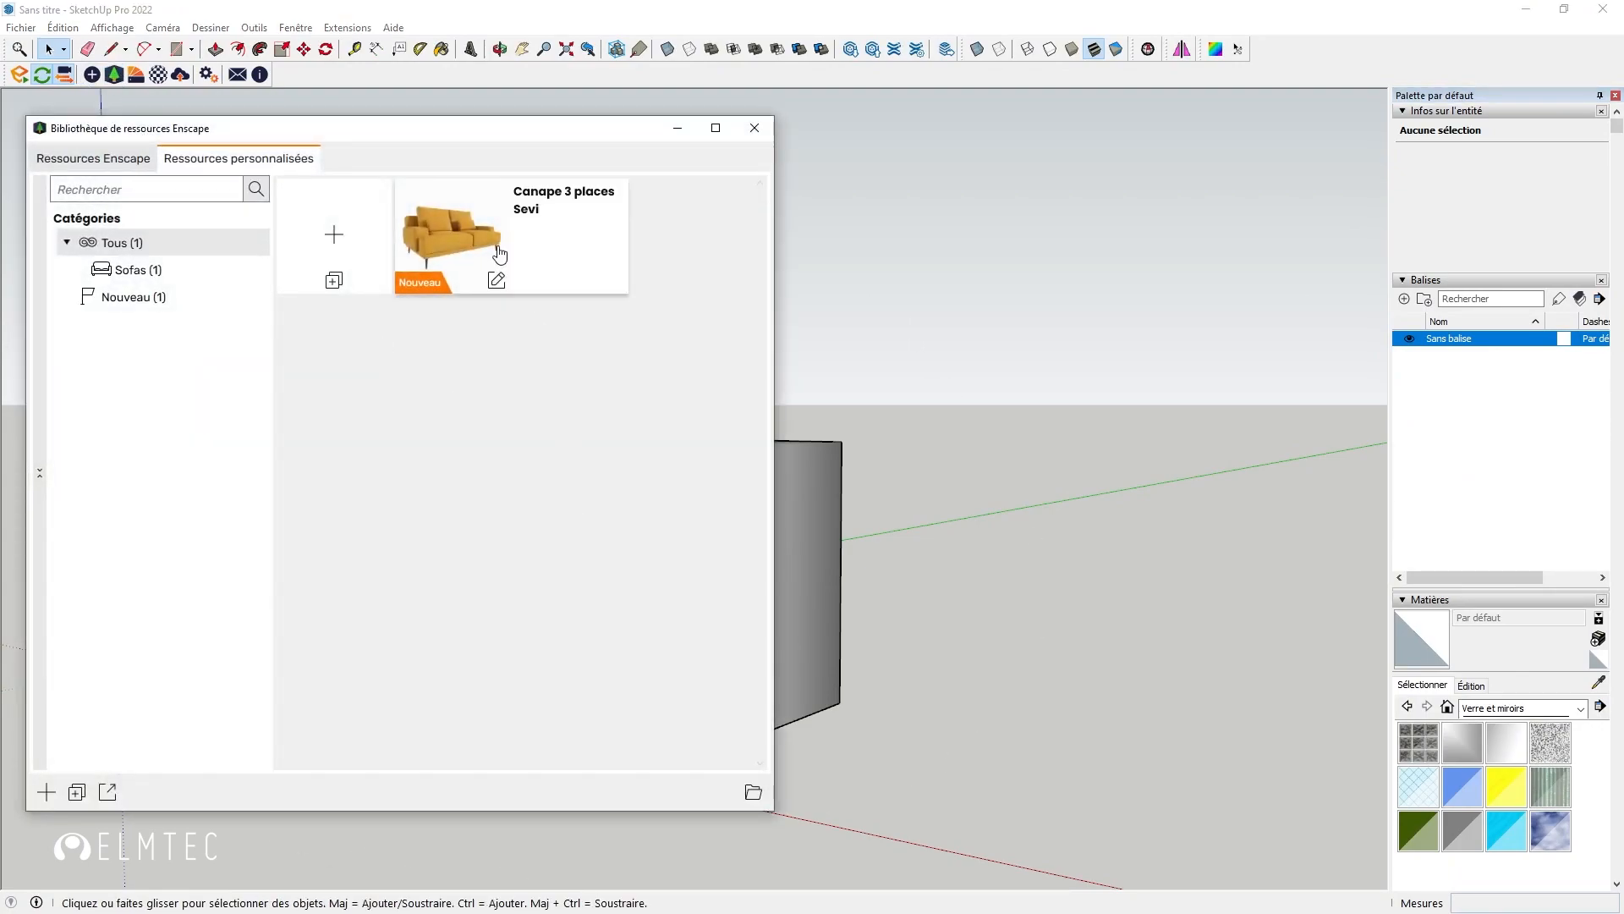
click(495, 283)
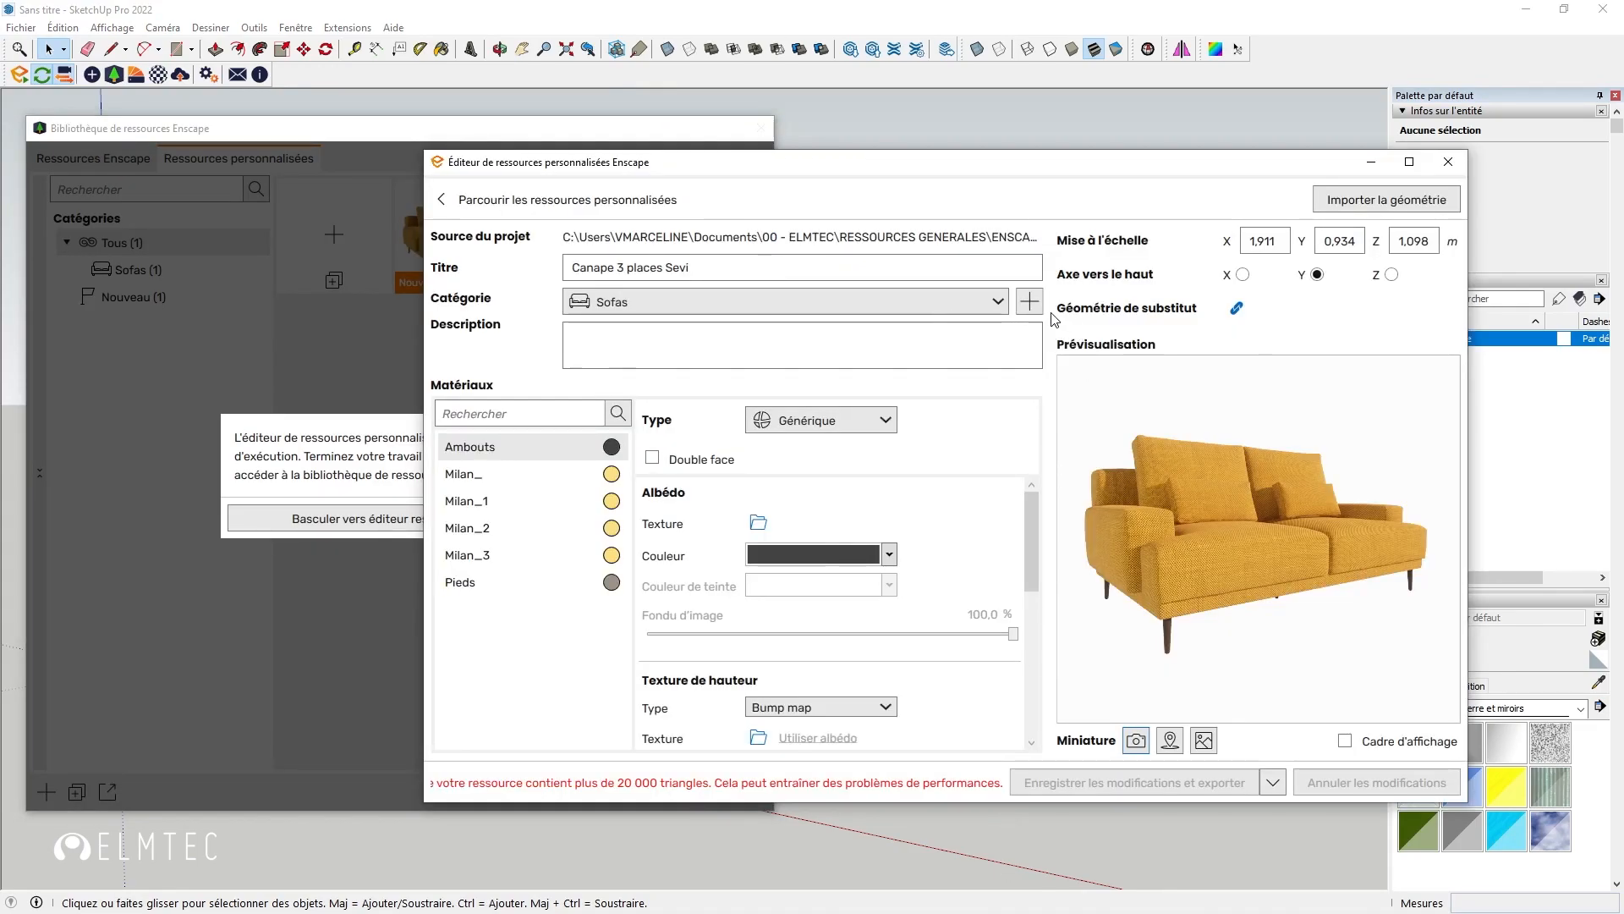
click(1238, 310)
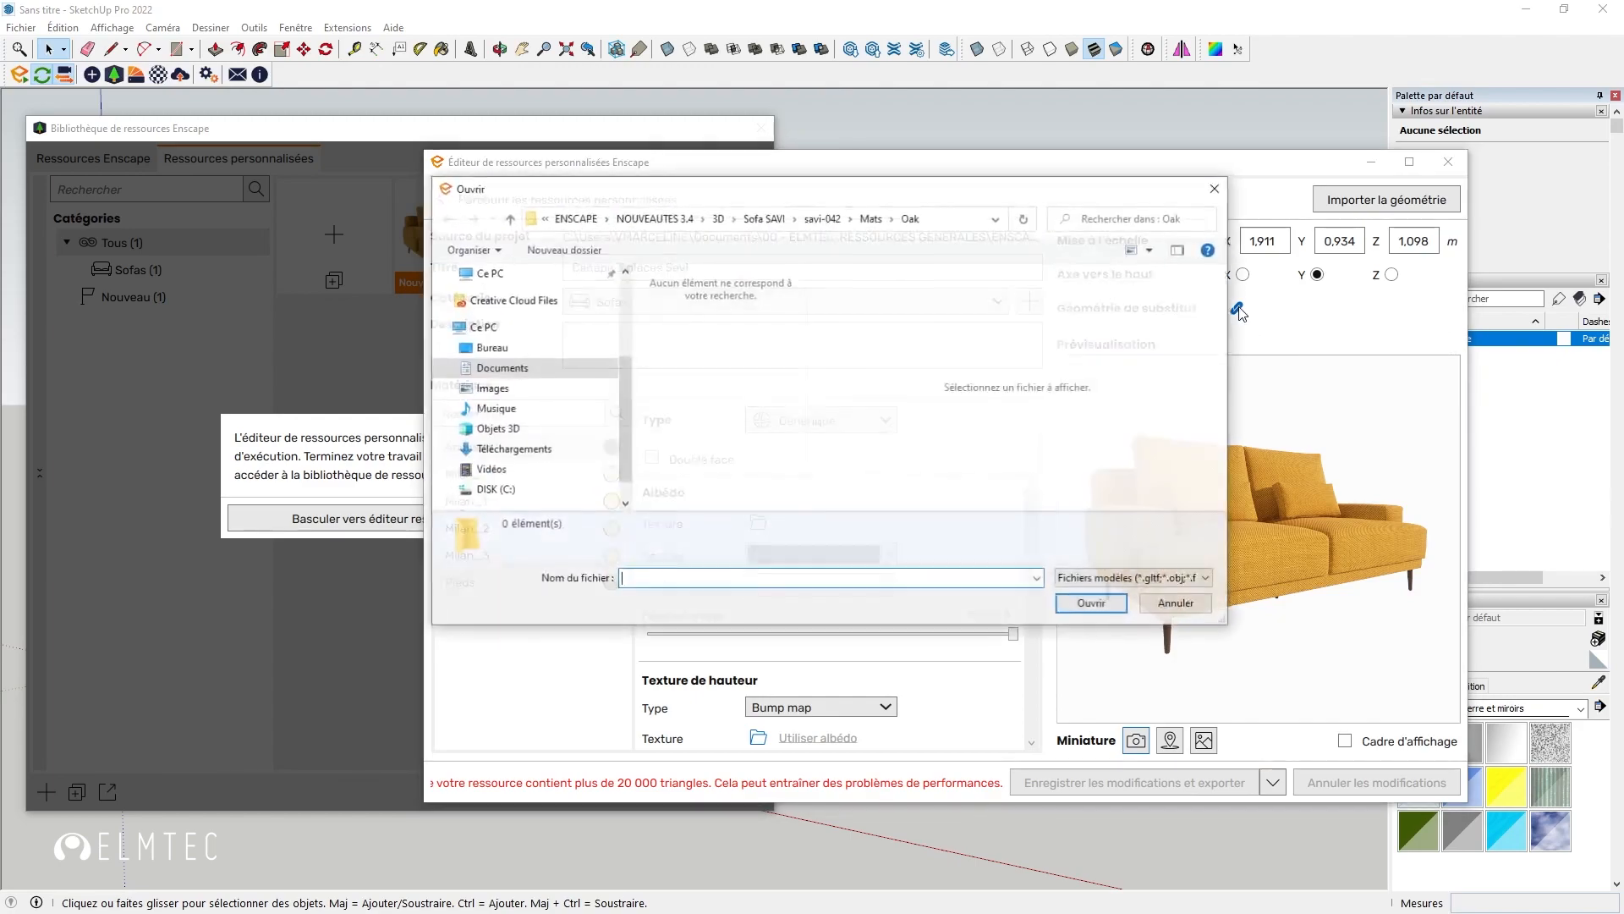
click(824, 218)
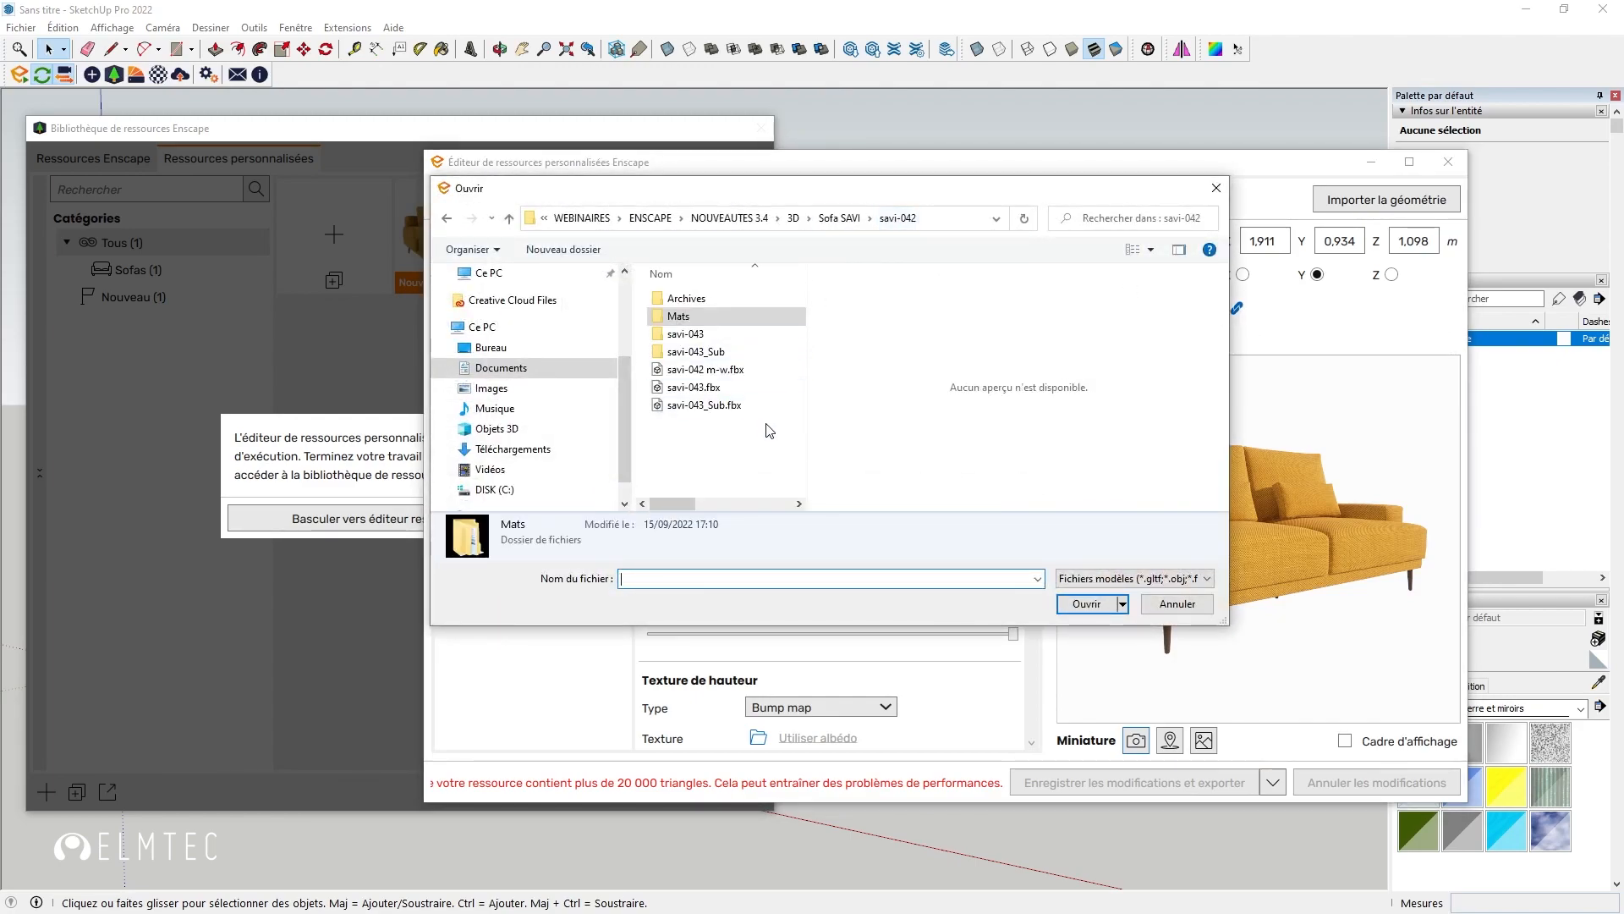
click(702, 405)
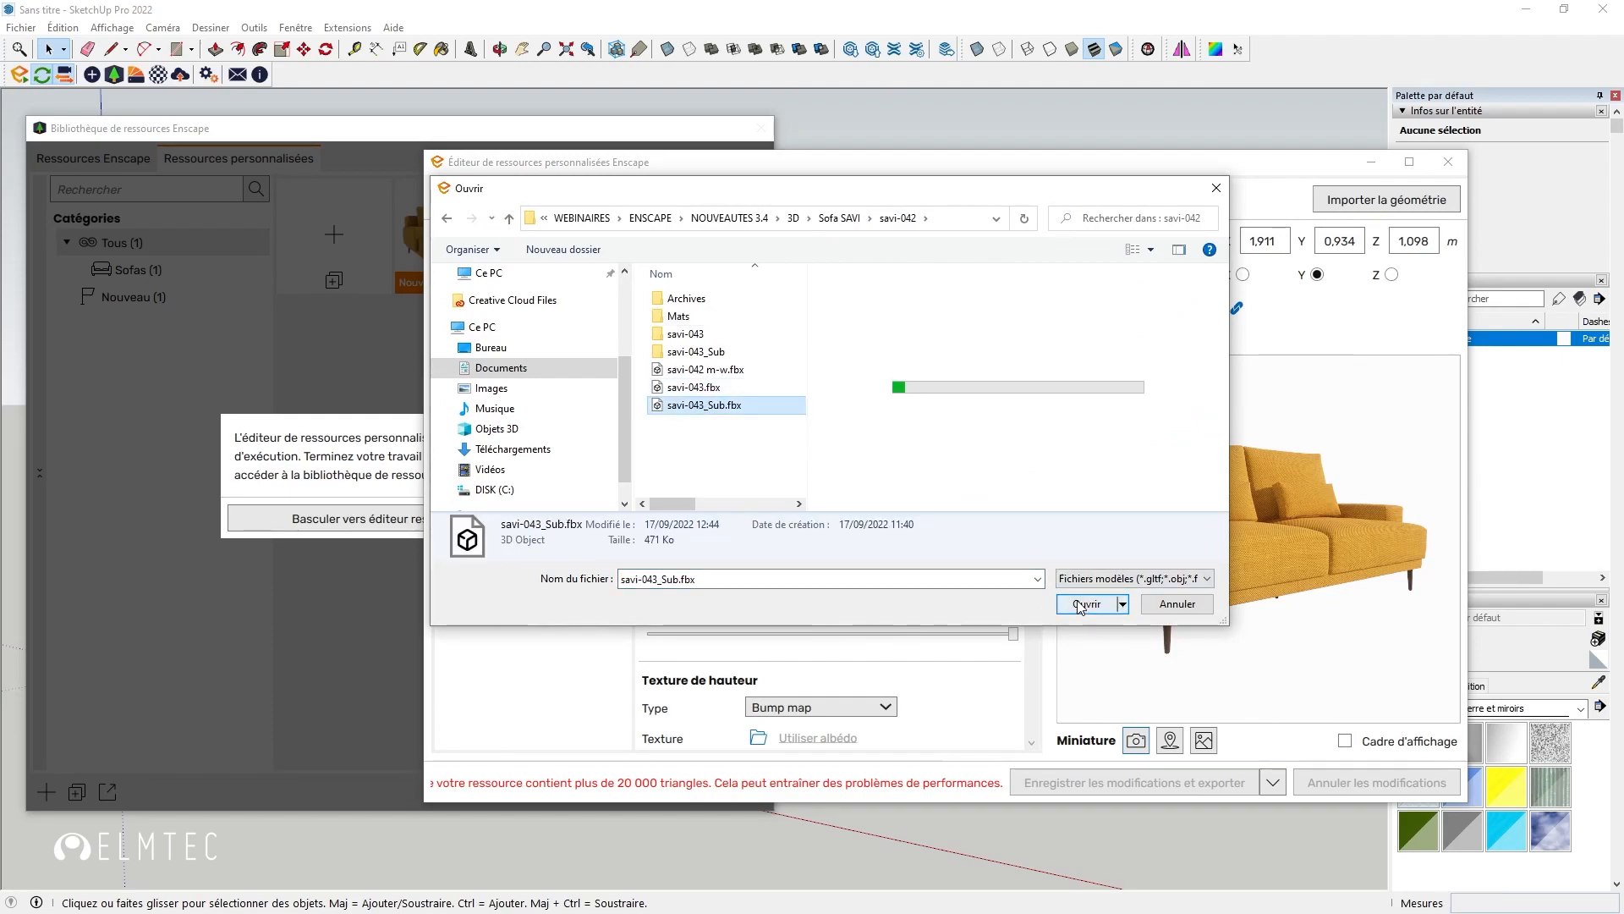
click(1085, 603)
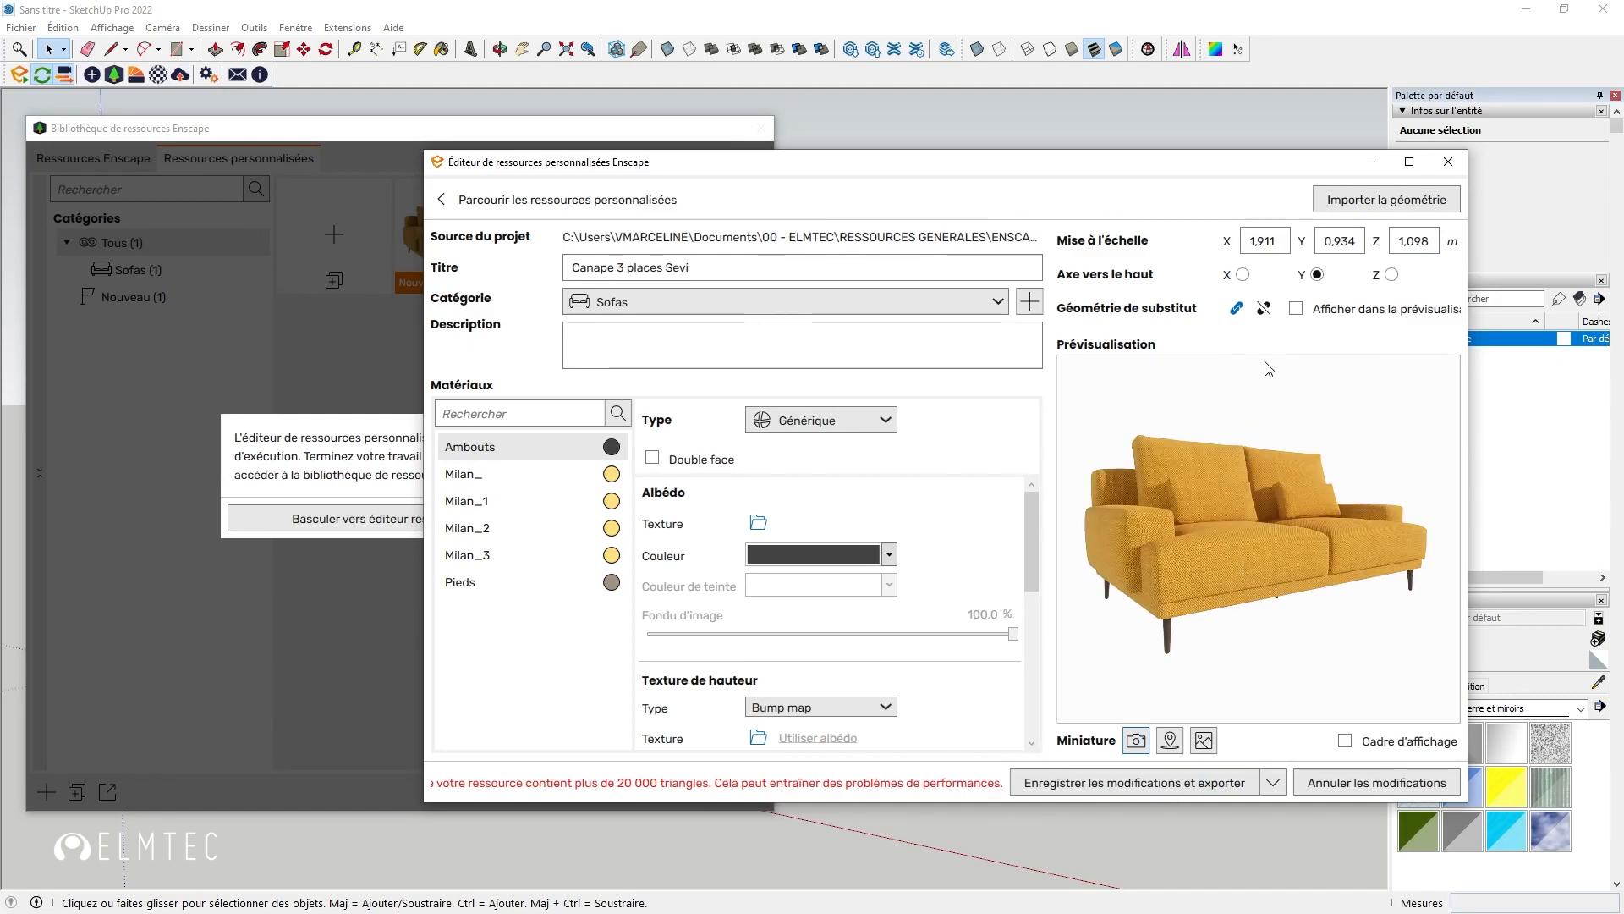
- Check the substitute geometry in the preview, restore the textured display, and save and export the sofa asset
click(1296, 310)
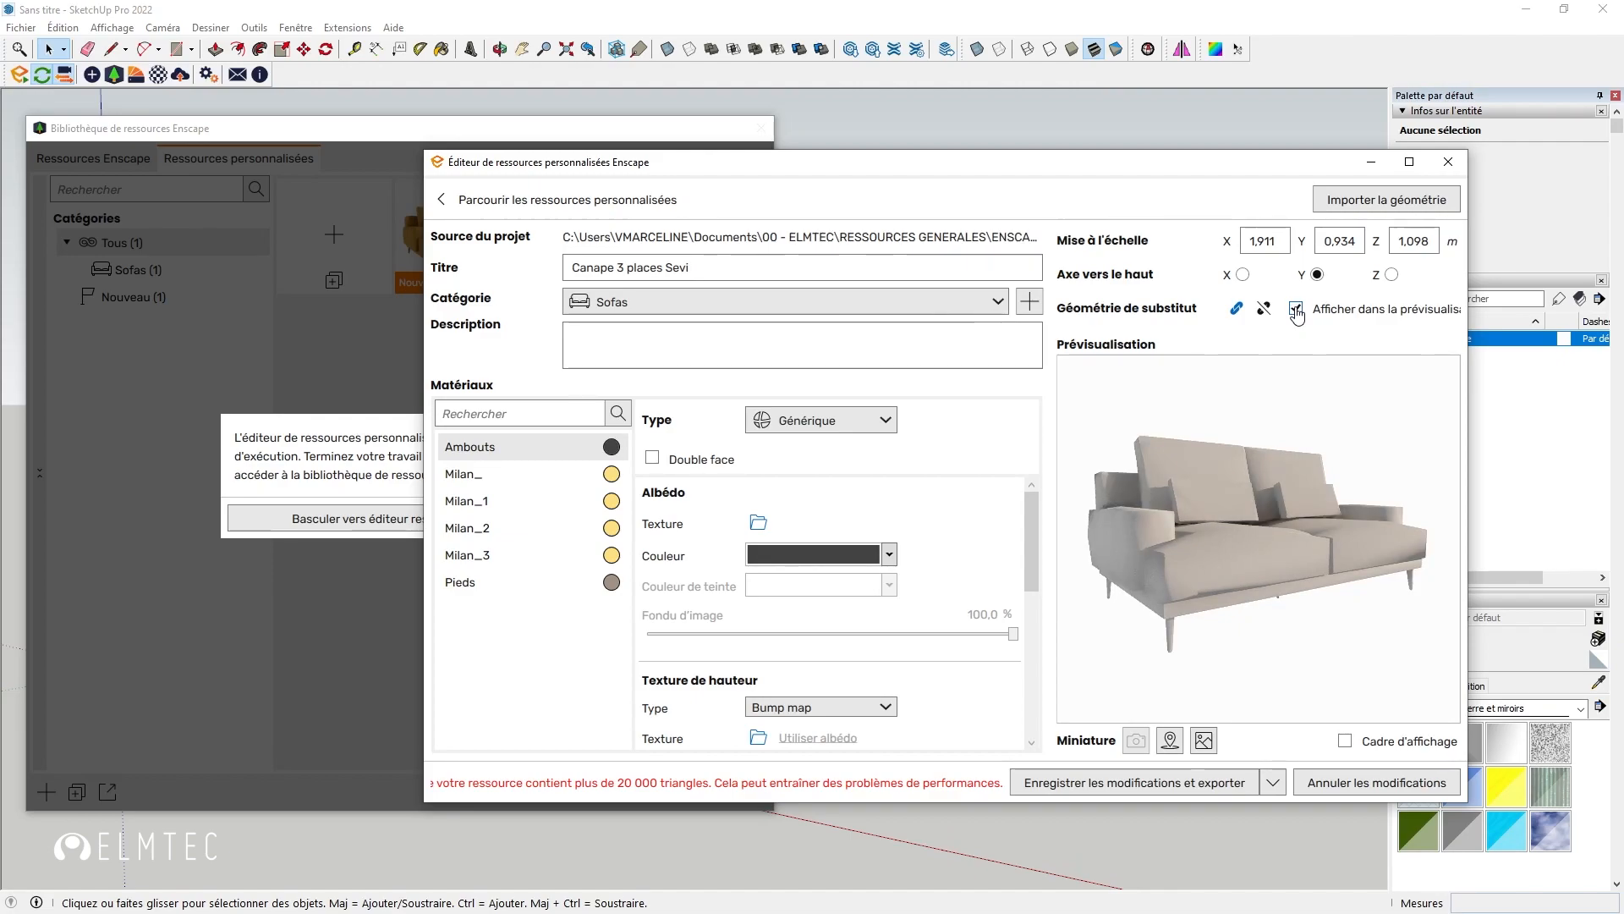
click(1296, 310)
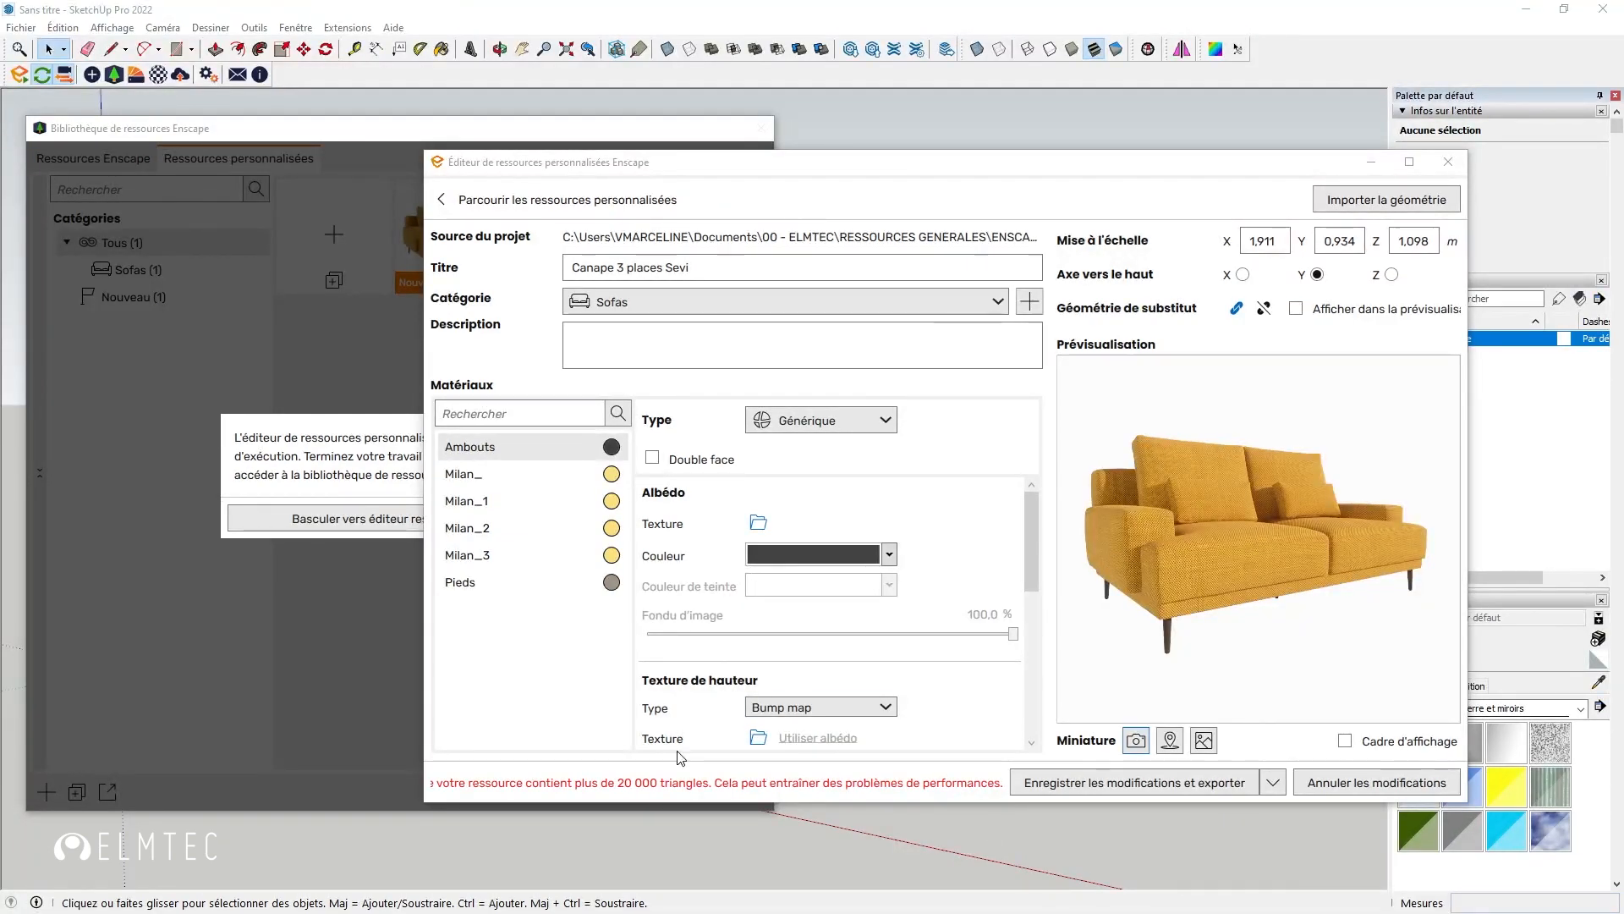
drag(424, 651, 307, 651)
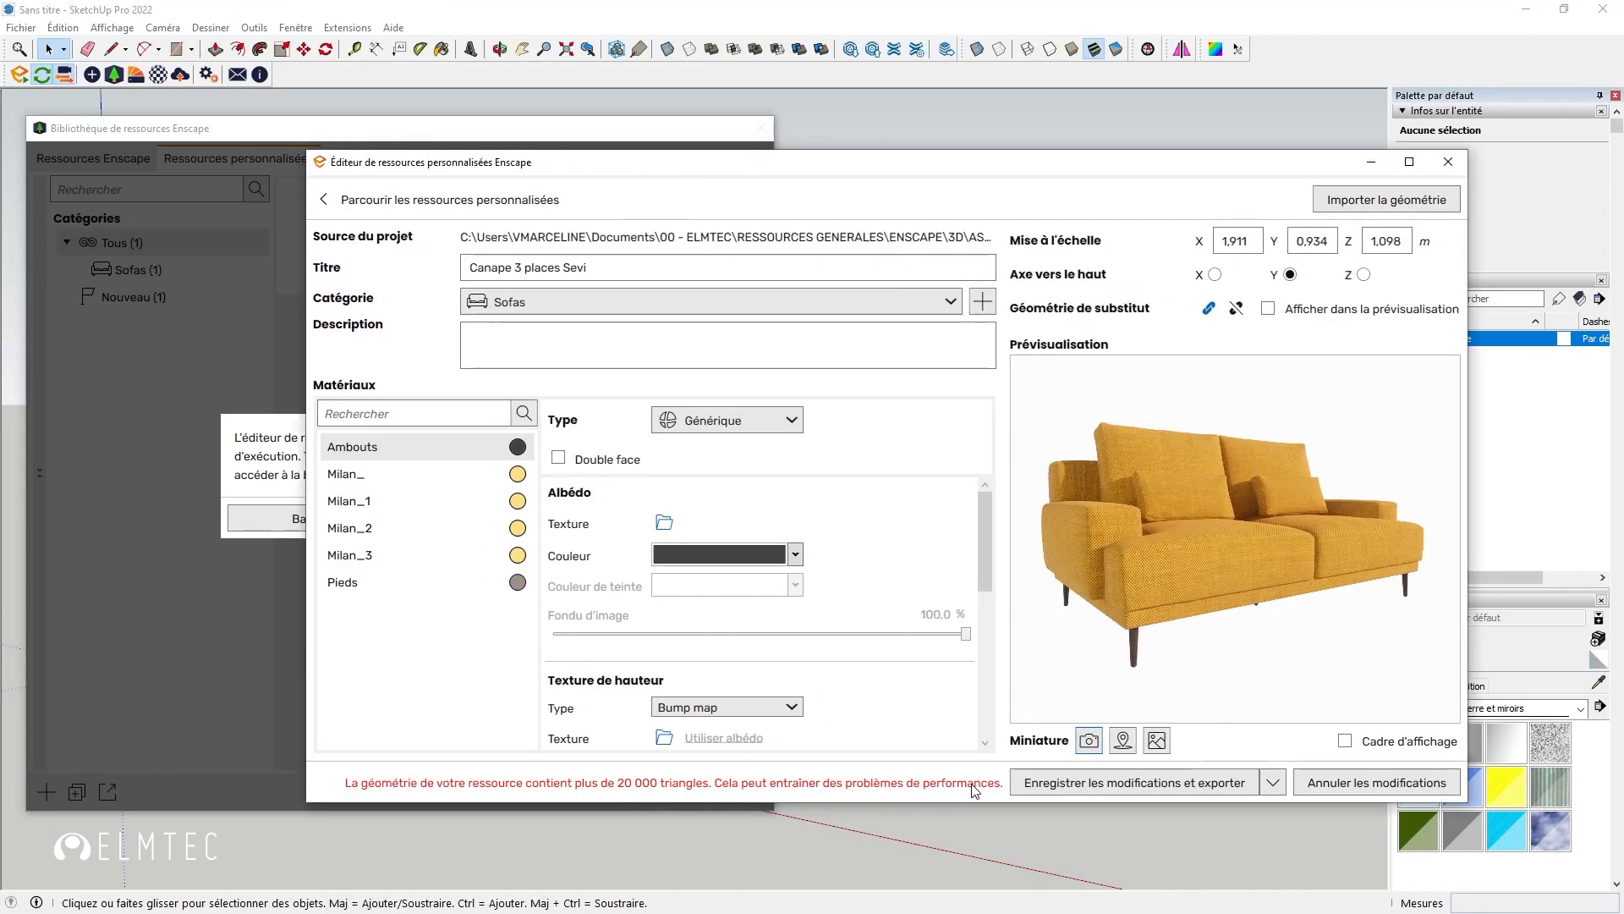
click(1133, 781)
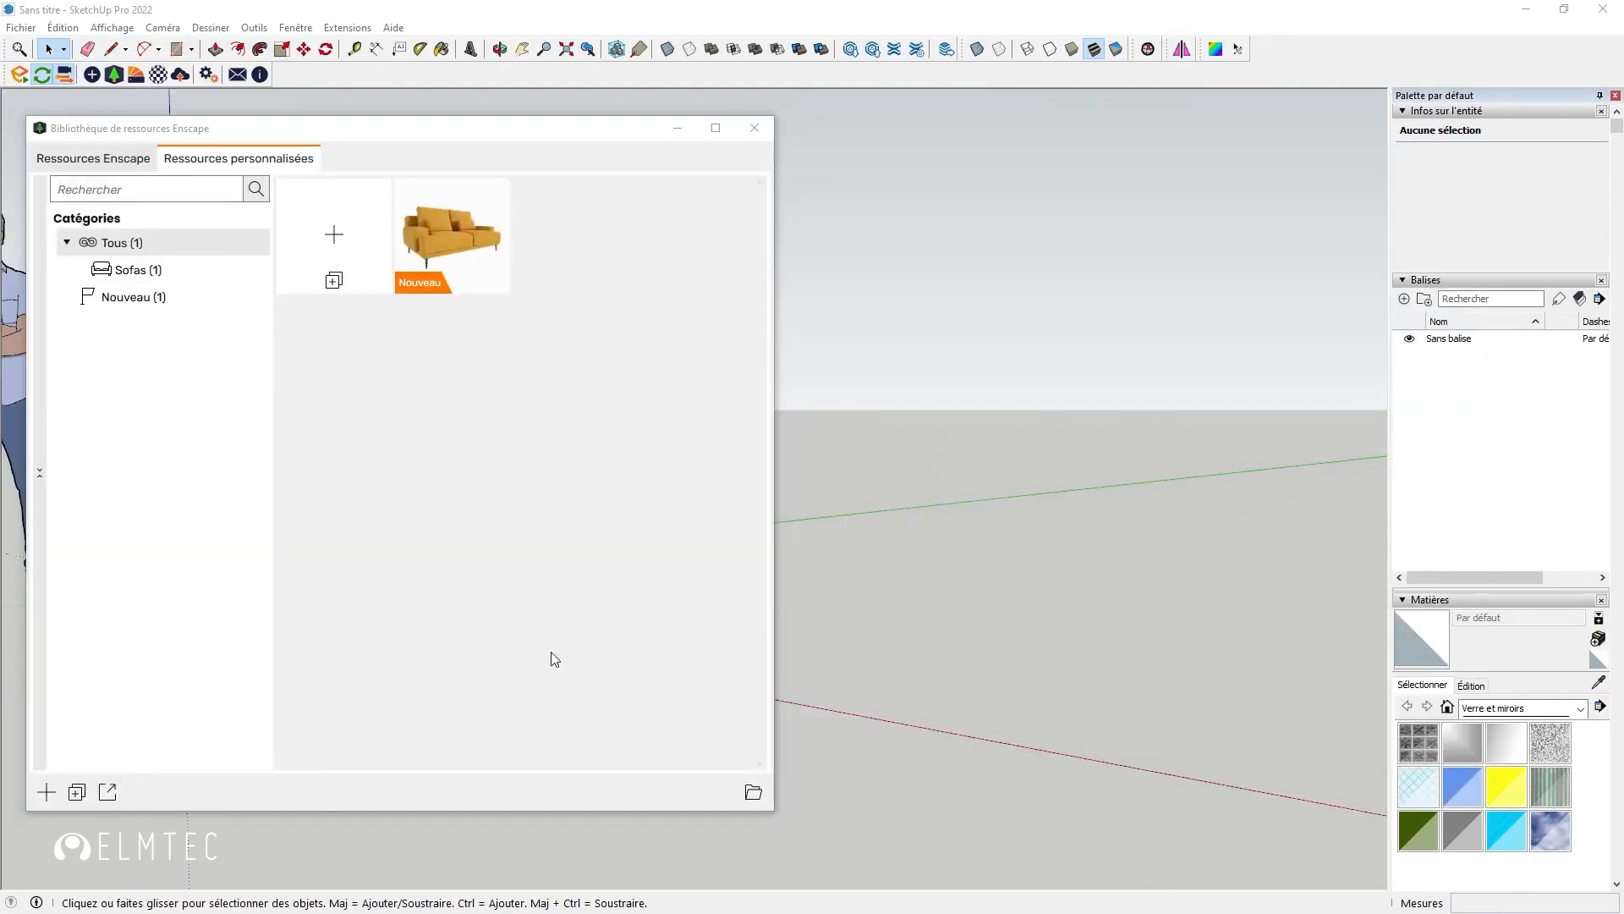
- Place one copy of the updated sofa asset beside the human figure near the red axis and close the asset library
click(445, 244)
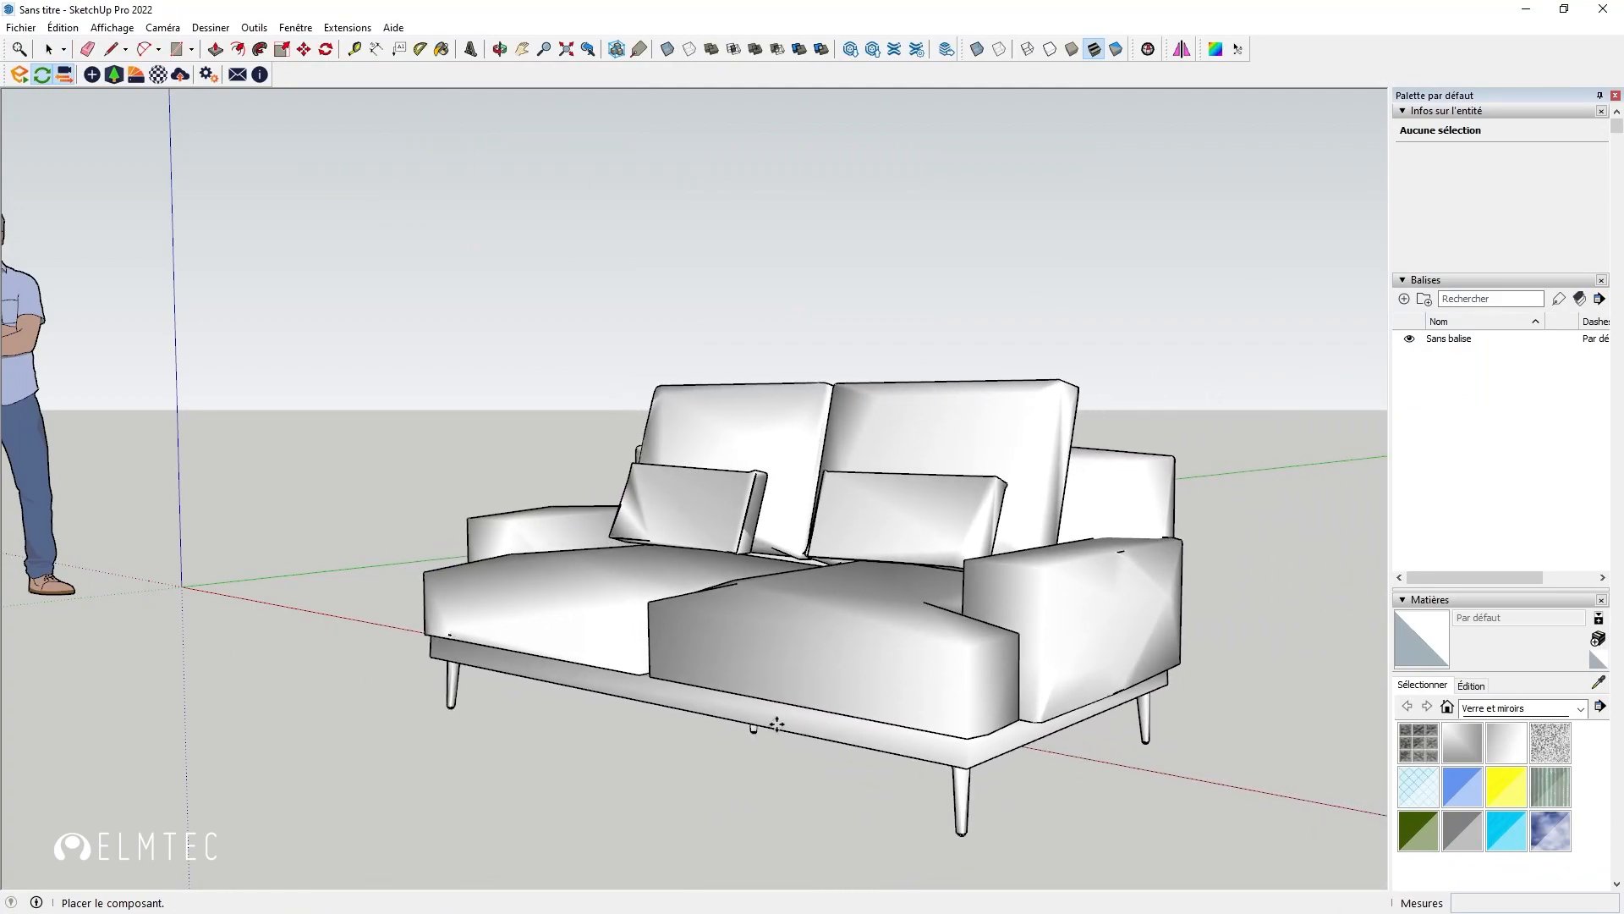
click(777, 724)
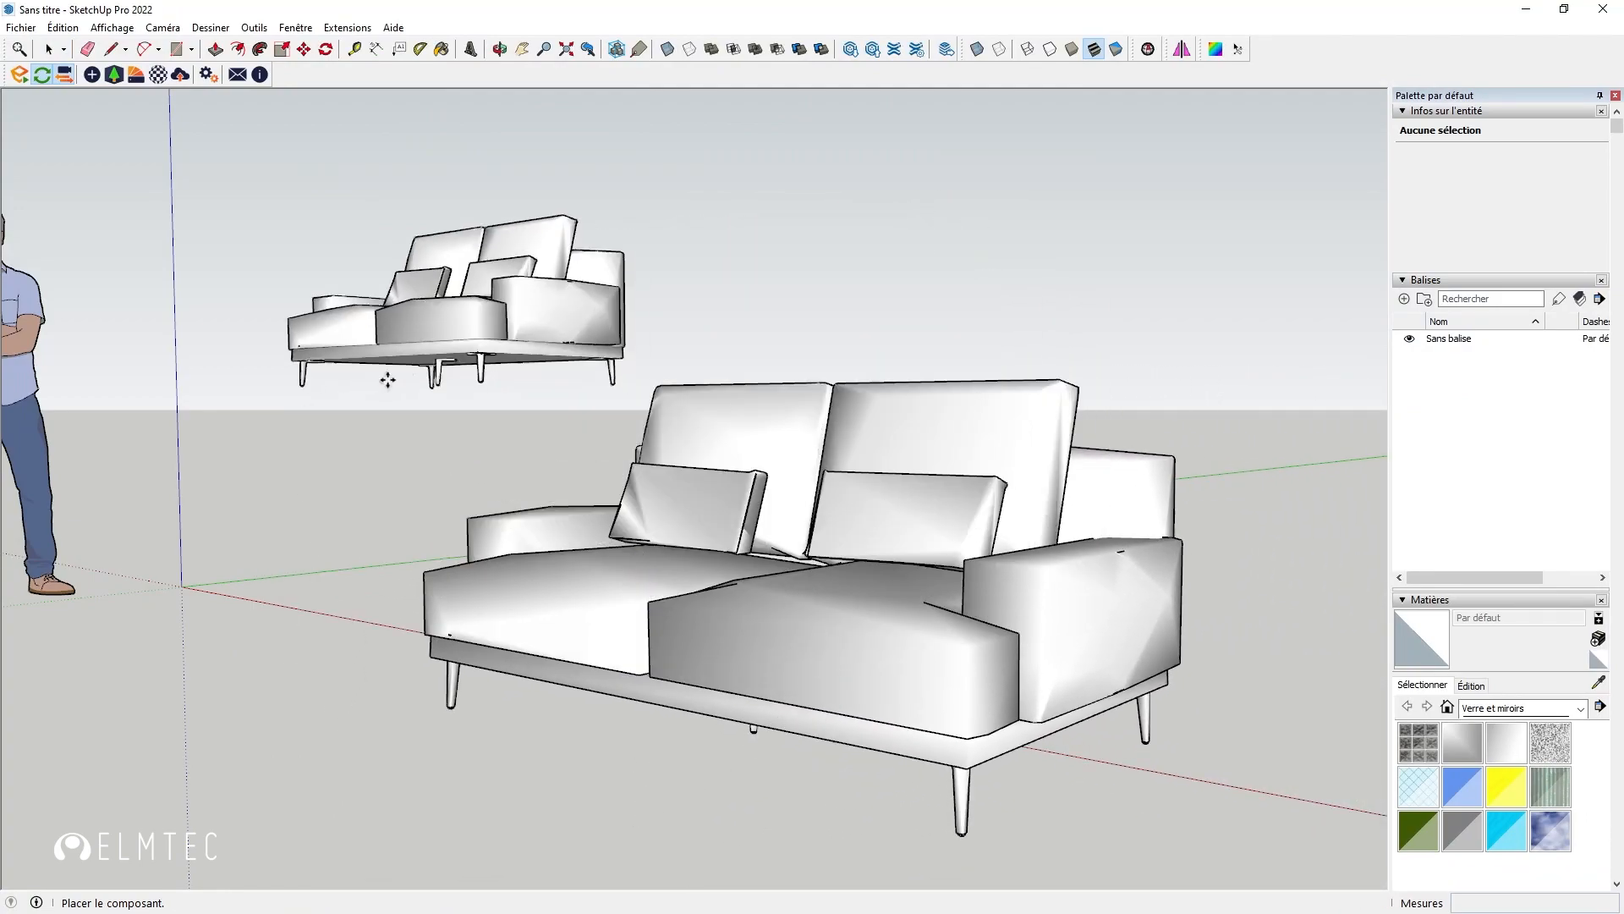
key(Escape)
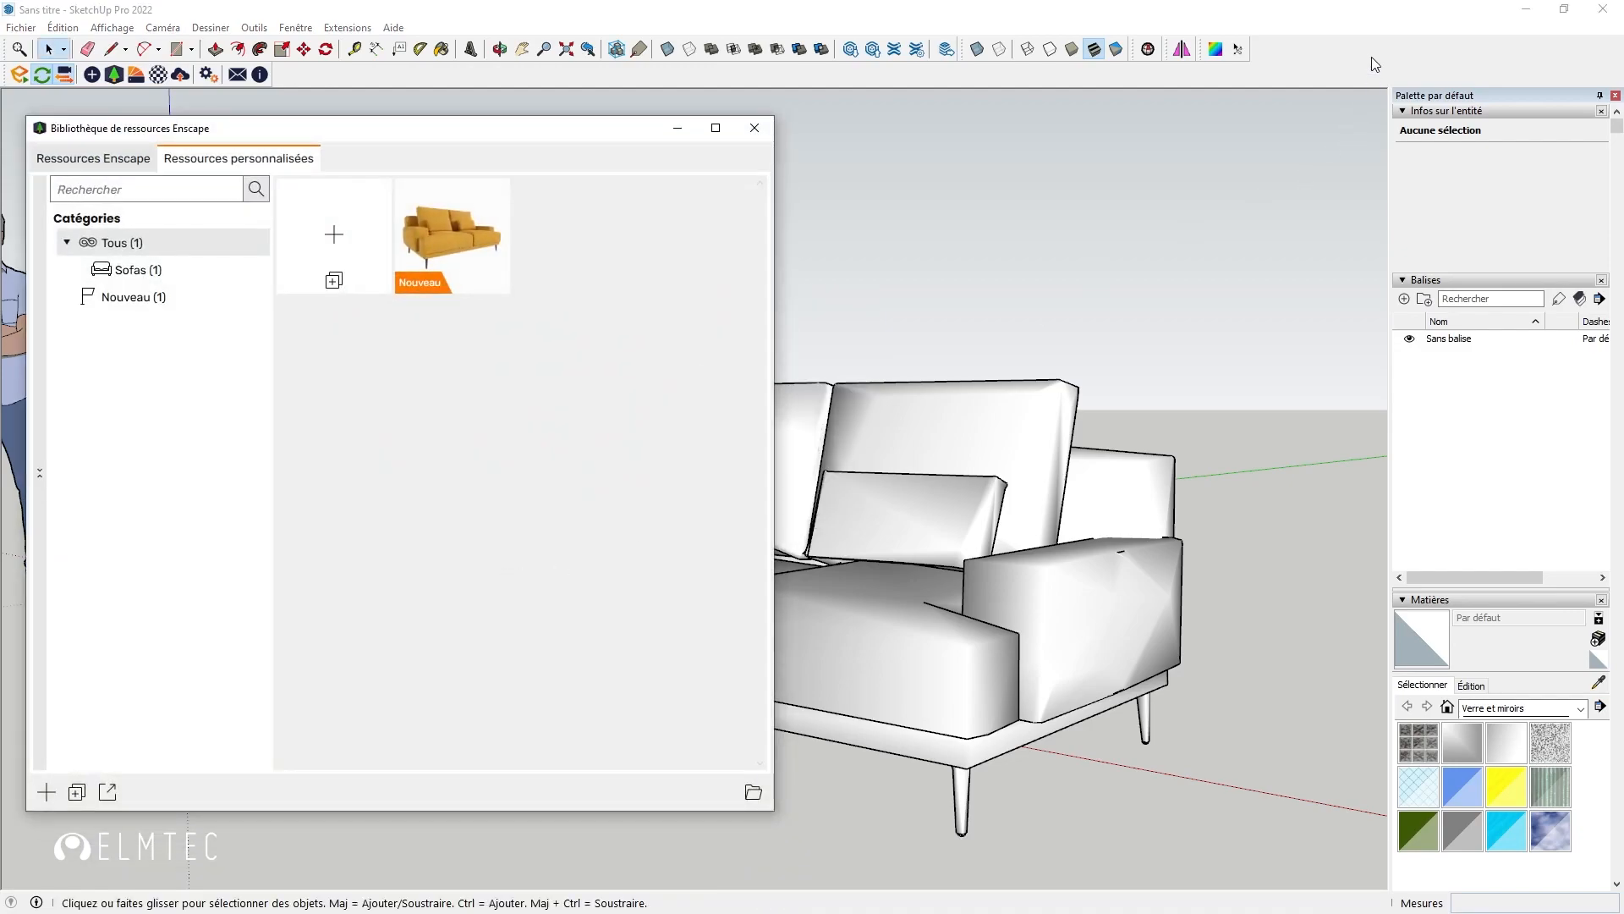
click(754, 128)
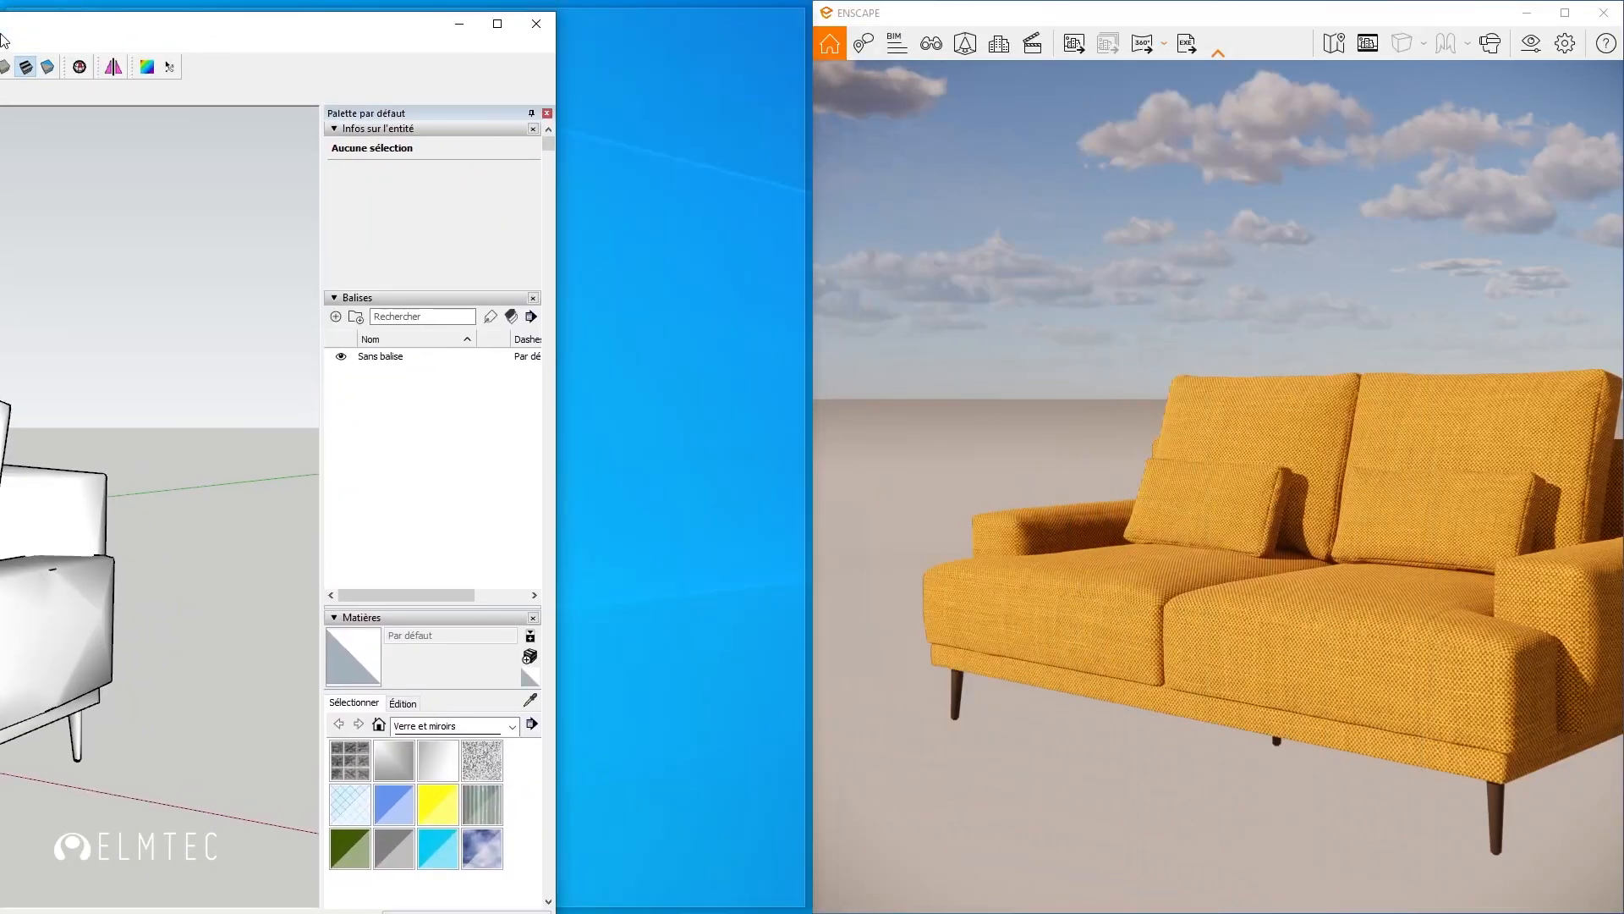
- Arrange the model and Enscape windows side by side and orbit around the sofa to compare it with its rendering
drag(5, 40, 1, 40)
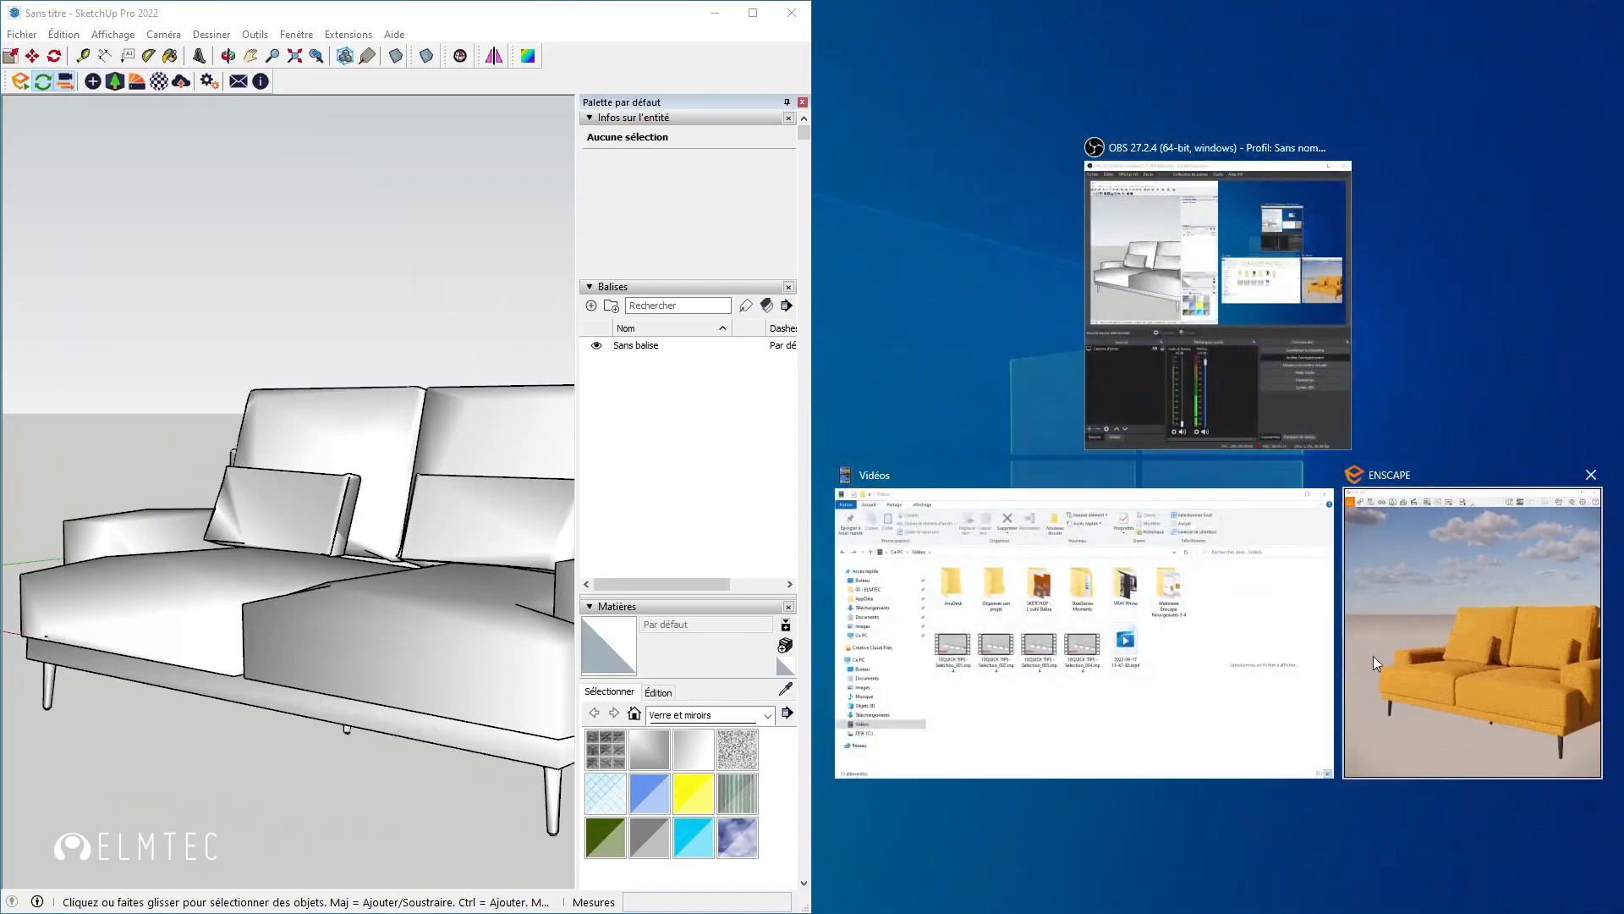
click(1435, 681)
mouse_move(391, 643)
middle_down()
mouse_move(189, 609)
mouse_move(239, 652)
mouse_move(316, 641)
mouse_move(127, 617)
mouse_move(228, 623)
mouse_move(280, 701)
mouse_move(218, 663)
middle_up()
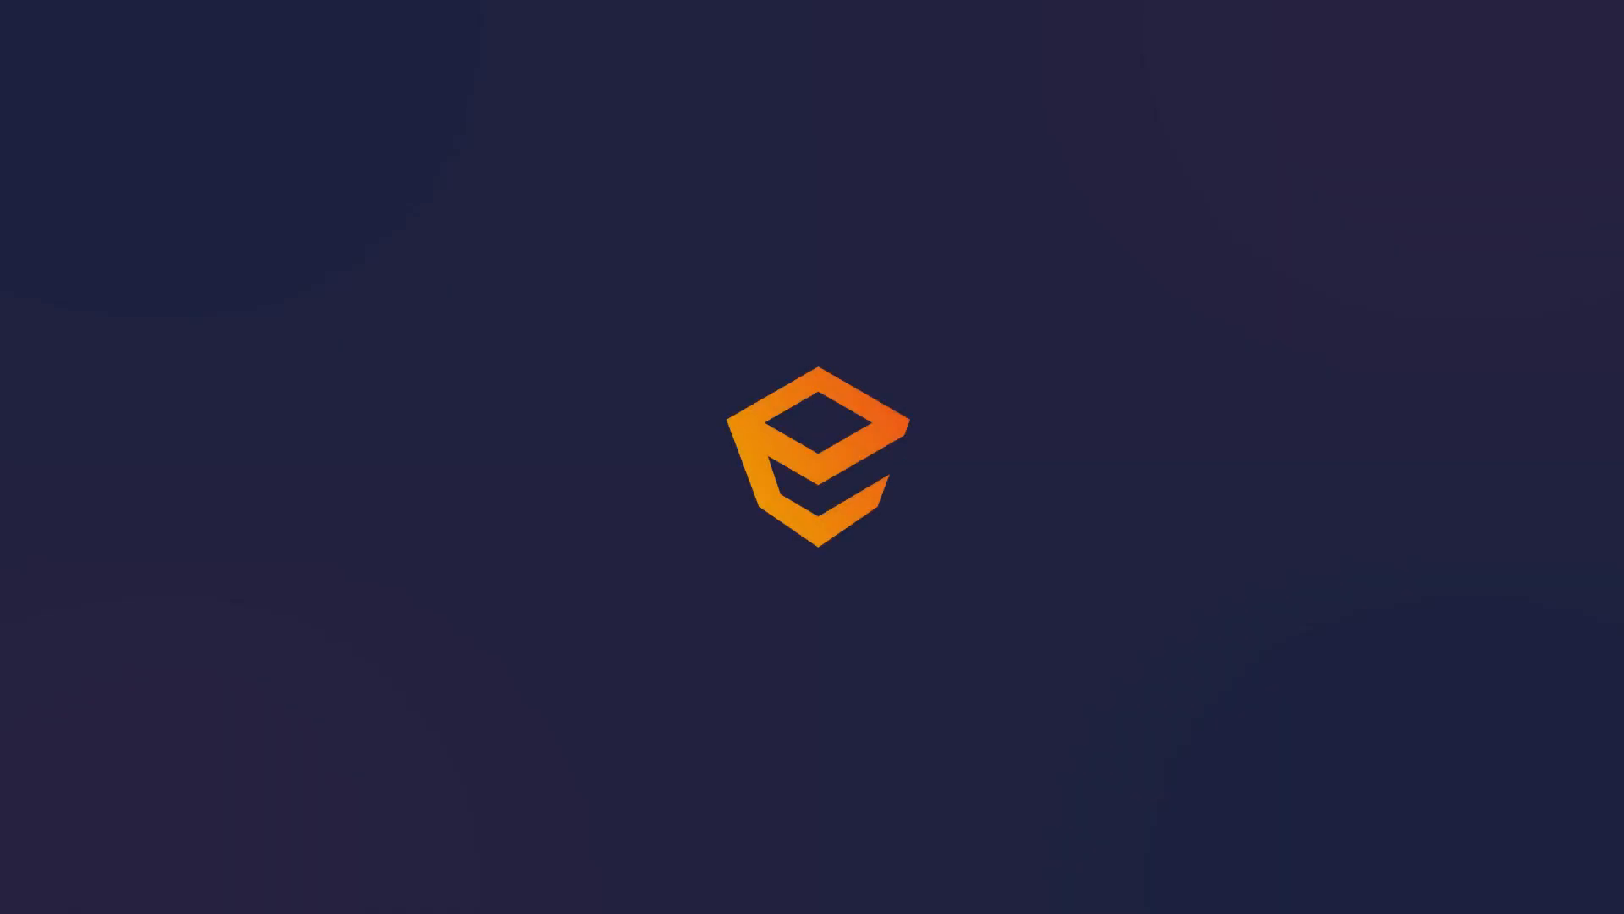